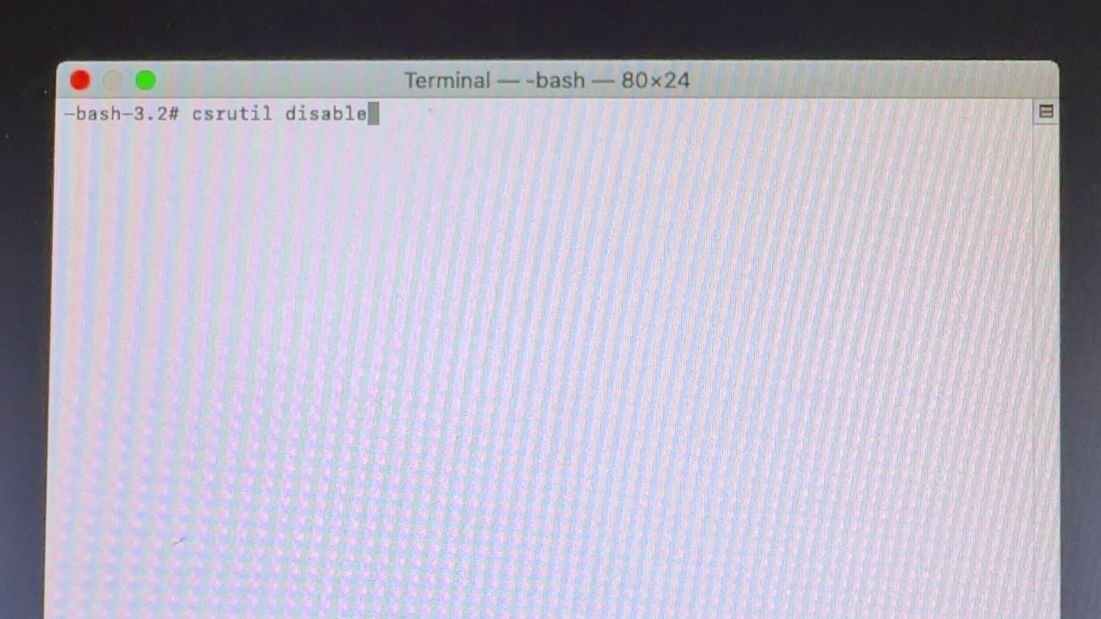
# Run csrutil disable at the recovery prompt to turn off System Integrity Protection
pyautogui.press('Return')
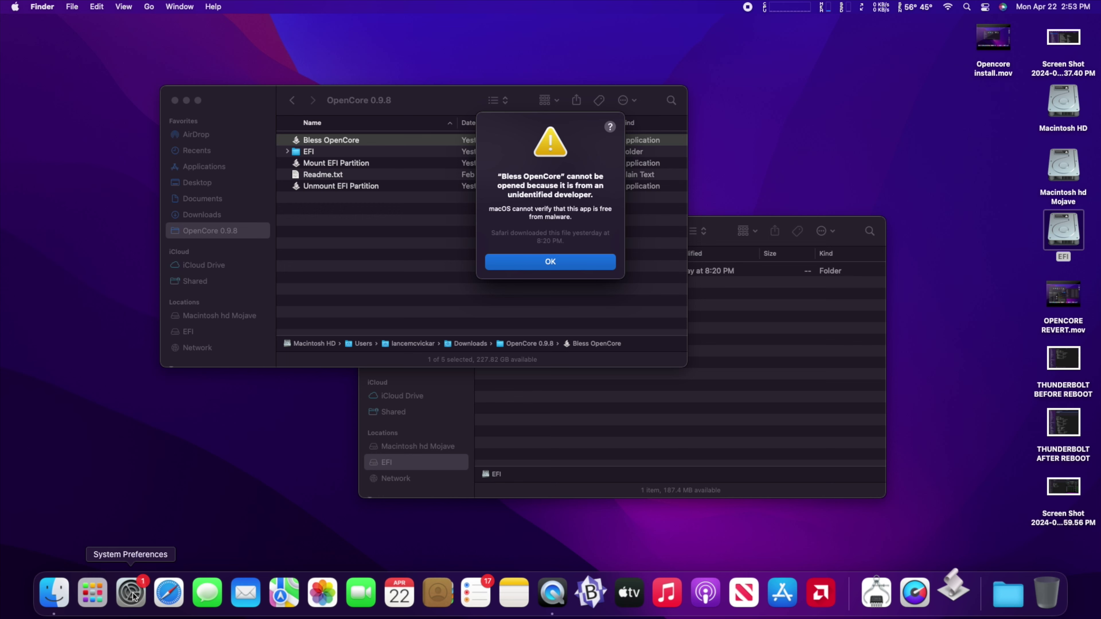
# Unlock Security & Privacy in System Preferences with the administrator password and bring the Bless OpenCore warning forward
pyautogui.click(131, 591)
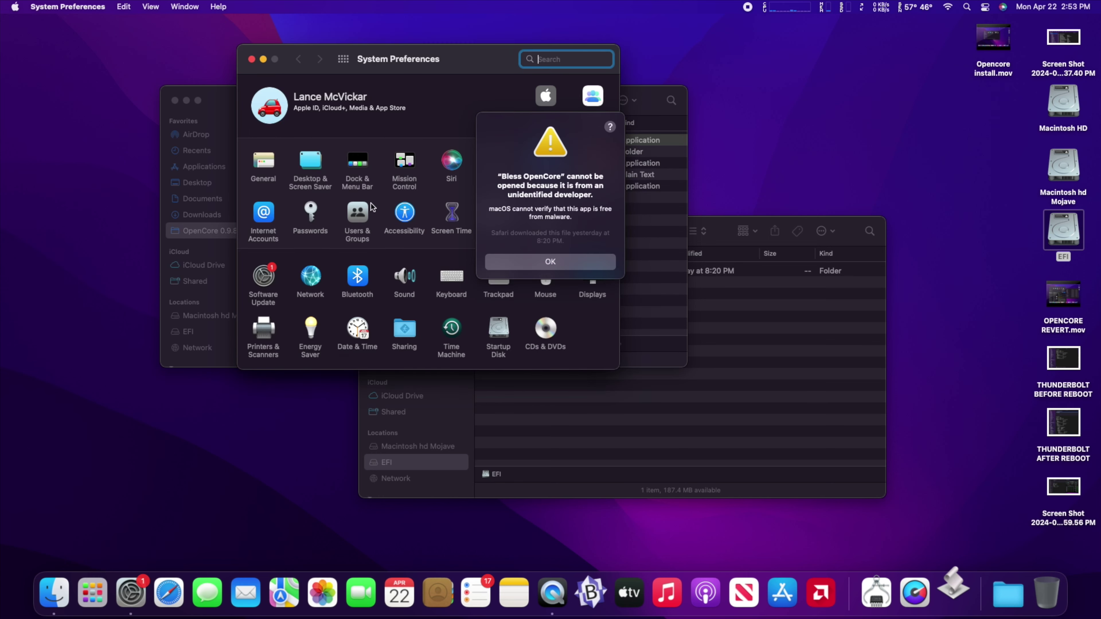
pyautogui.moveTo(475, 64); pyautogui.dragTo(320, 96)
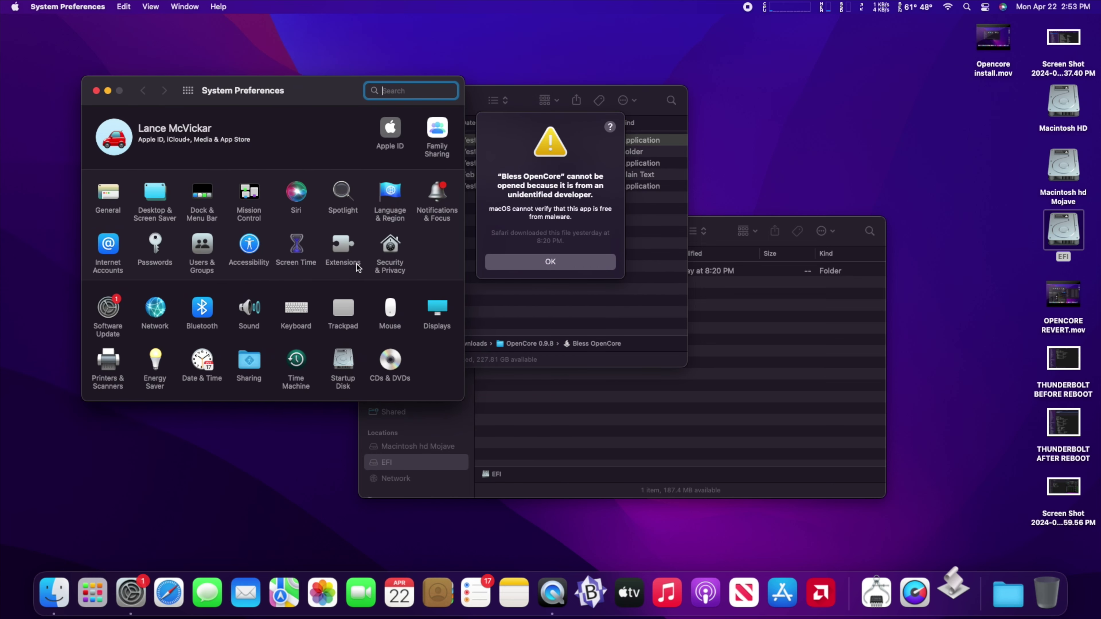
pyautogui.click(398, 256)
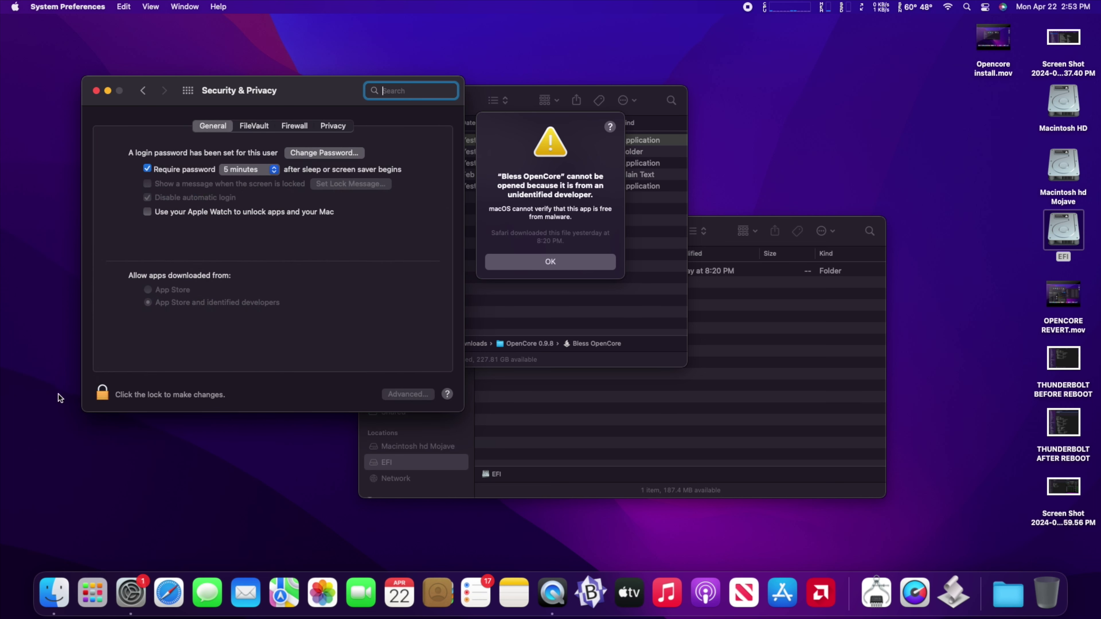
pyautogui.click(100, 395)
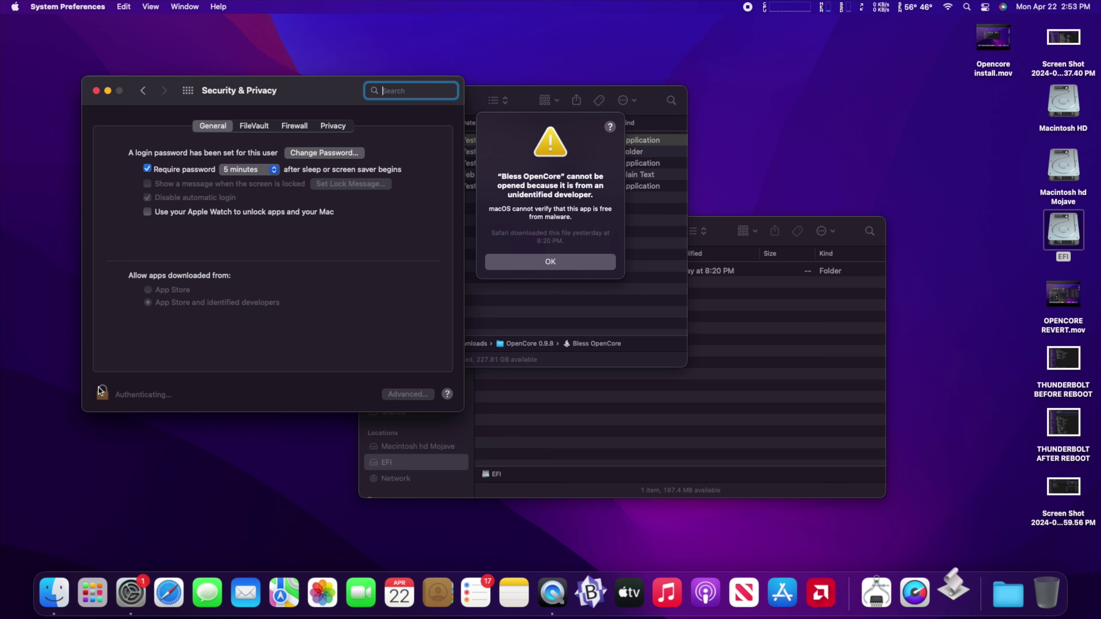
pyautogui.write('•••••')
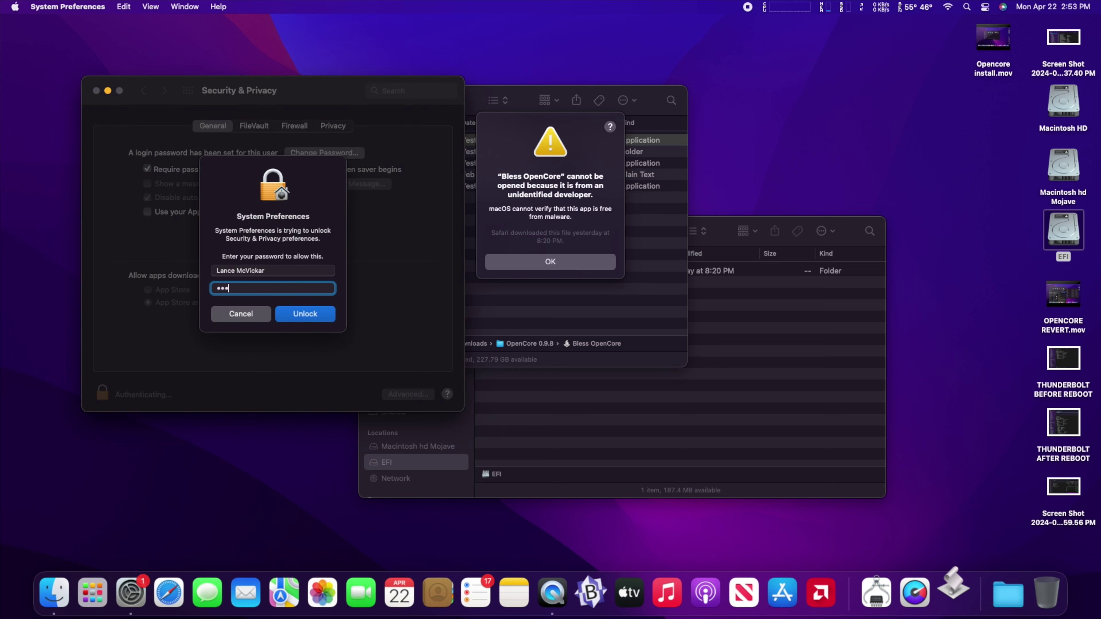
pyautogui.press('Return')
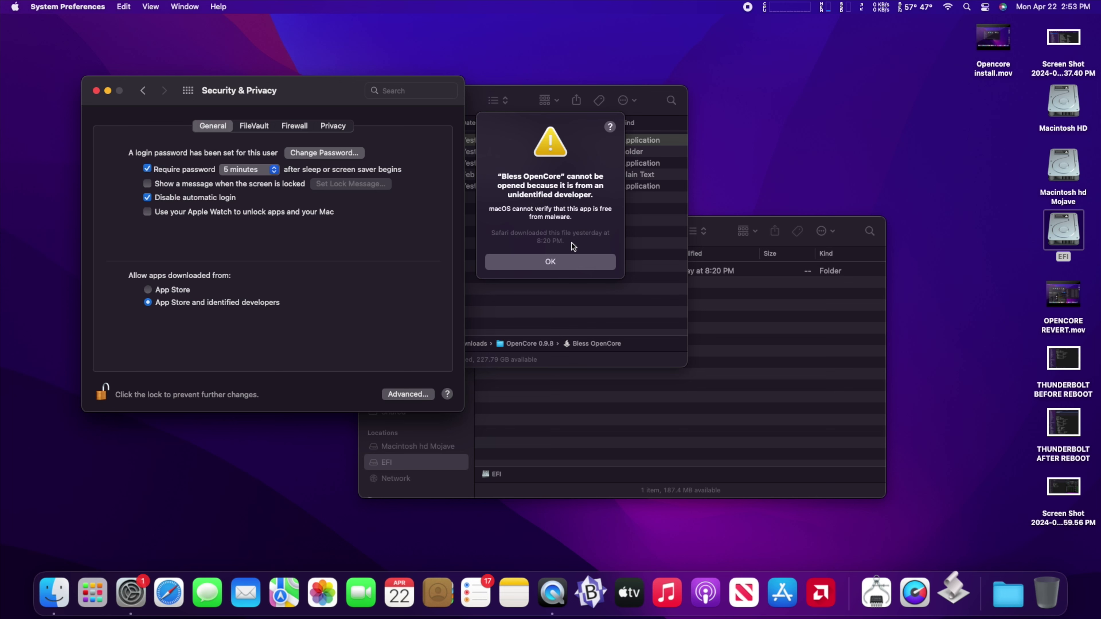
pyautogui.click(547, 263)
# Relaunch Bless OpenCore from the OpenCore 0.9.8 folder and approve it with Open Anyway
pyautogui.click(547, 263)
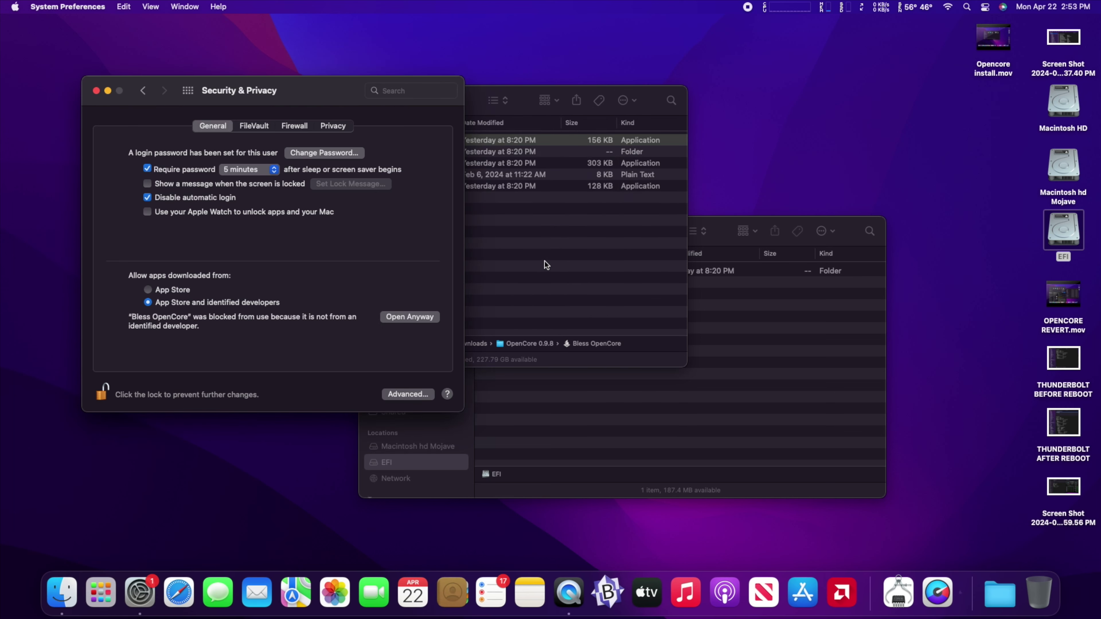
pyautogui.click(526, 113)
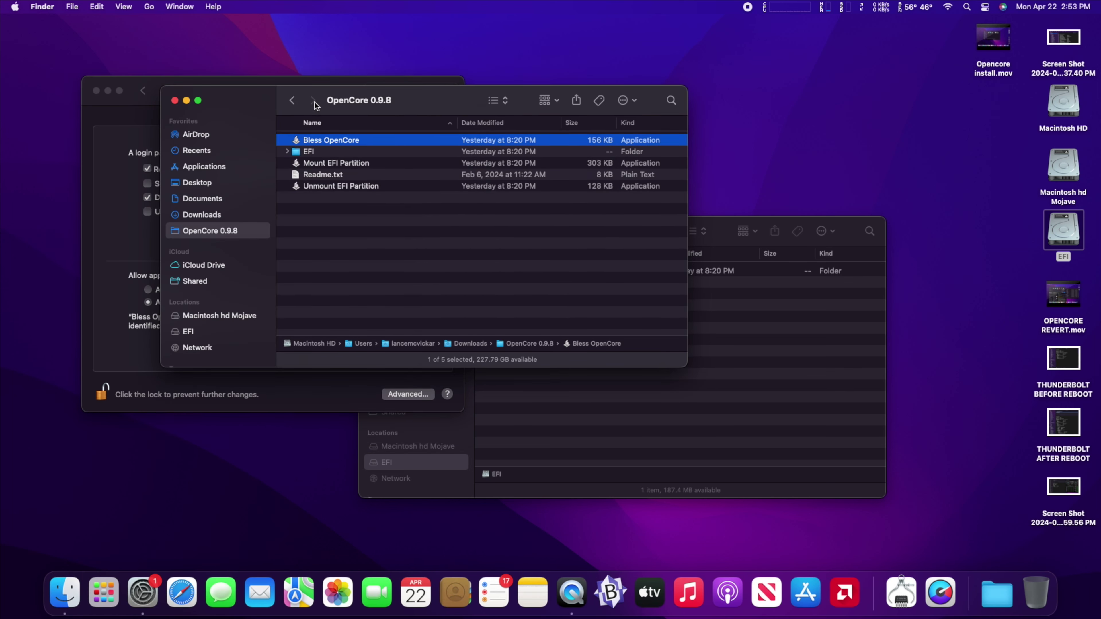
pyautogui.moveTo(267, 100); pyautogui.dragTo(572, 147)
pyautogui.click(611, 185)
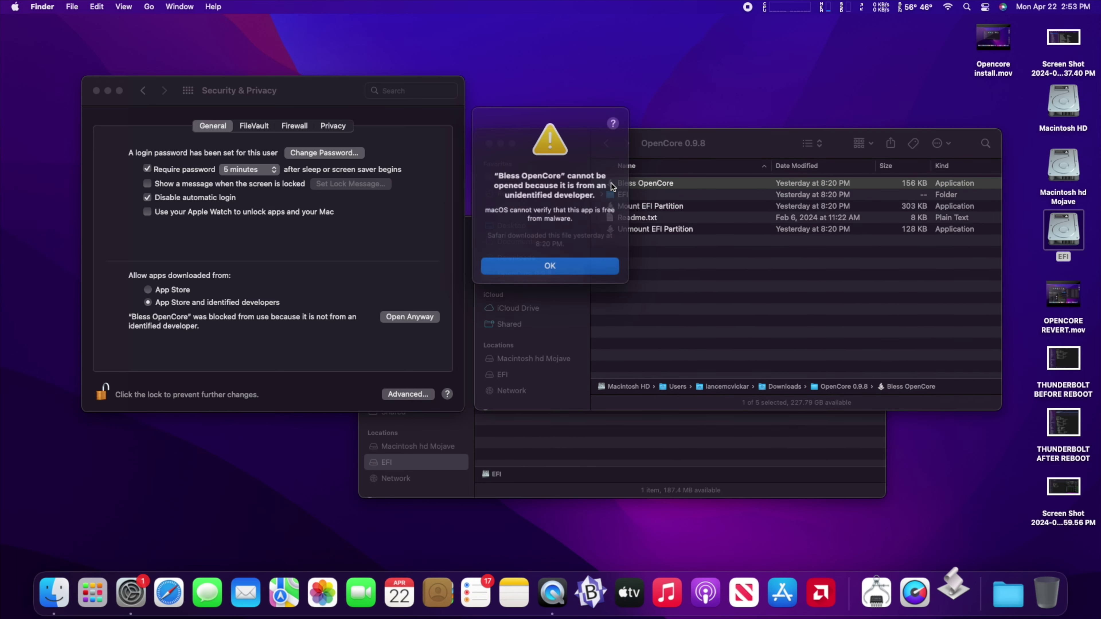
pyautogui.click(587, 265)
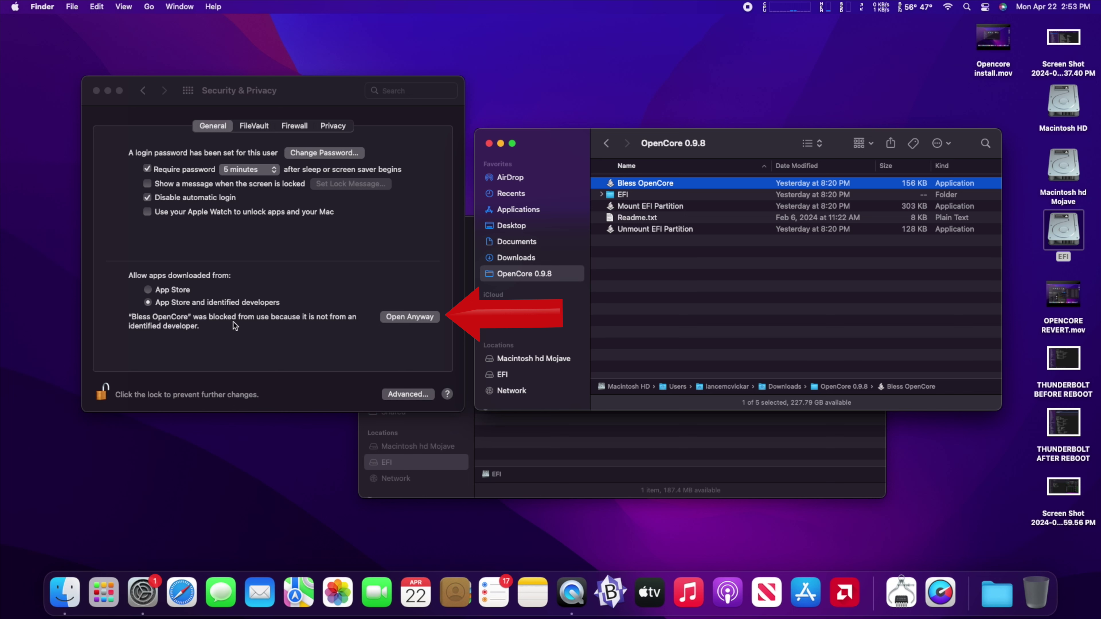
pyautogui.click(417, 320)
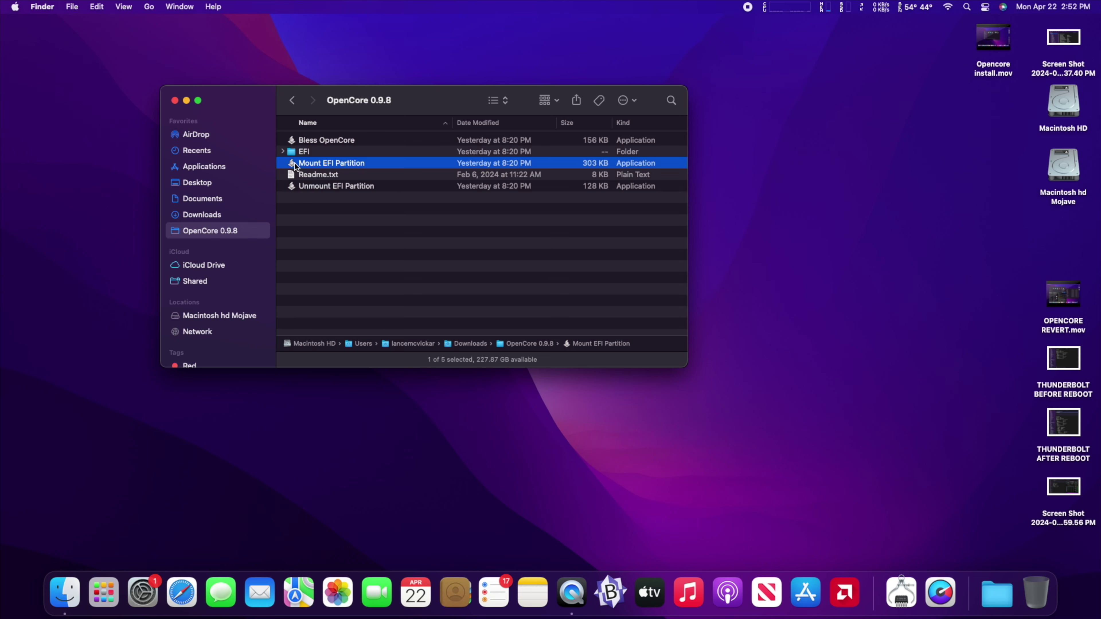
# Authorize Mount EFI Partition and mount EFI on disk0s1 (Samsung SSD 850 EVO 250GB)
pyautogui.doubleClick(295, 166)
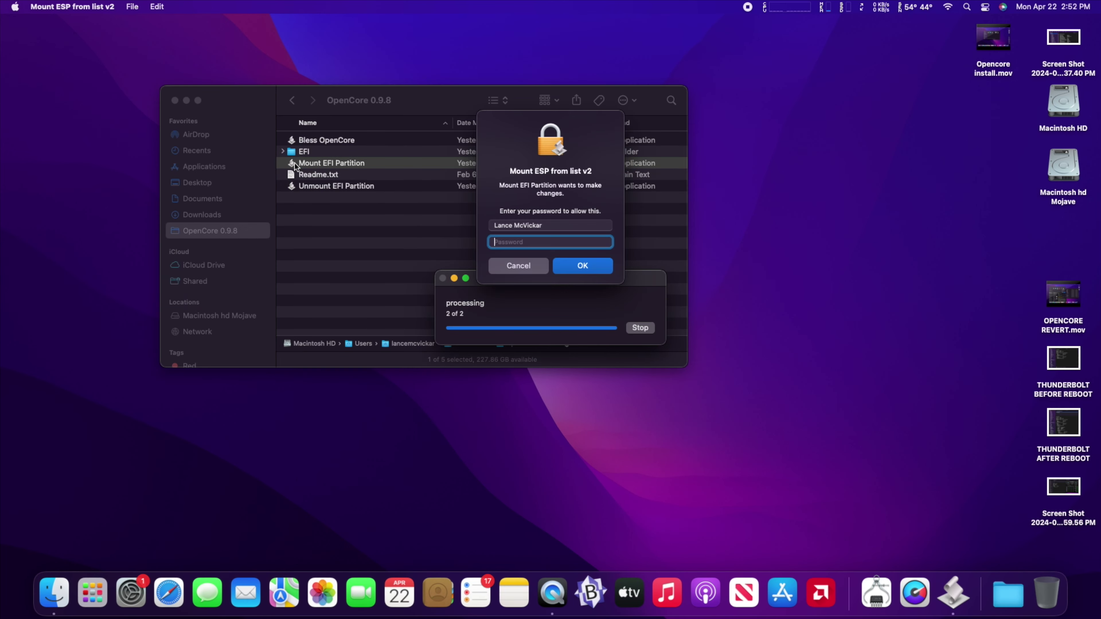
pyautogui.write('****')
pyautogui.press('Return')
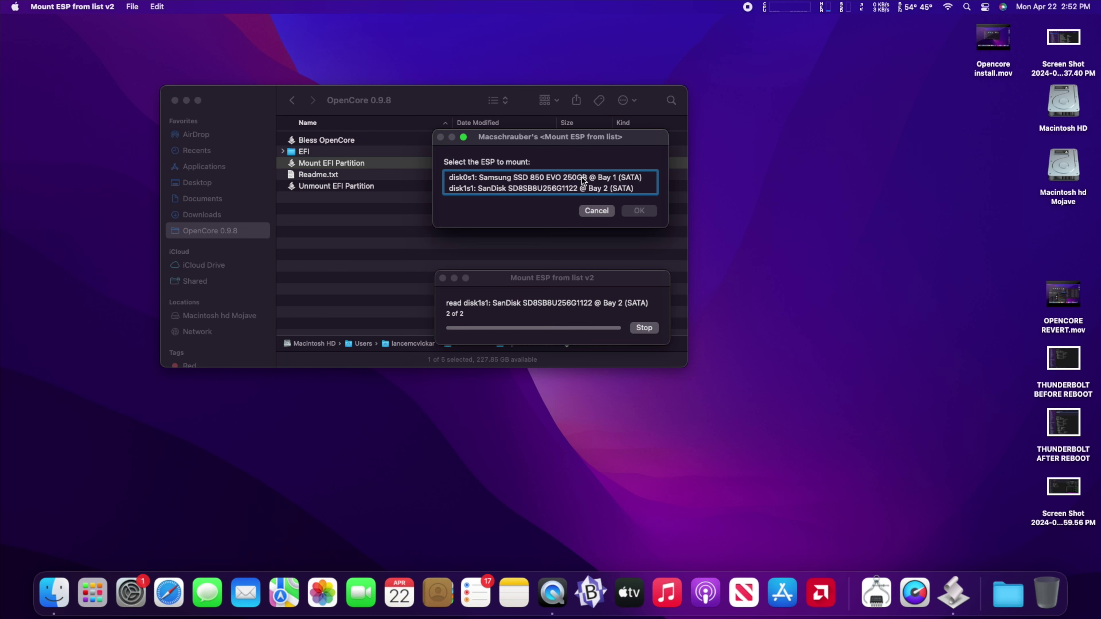
pyautogui.click(886, 225)
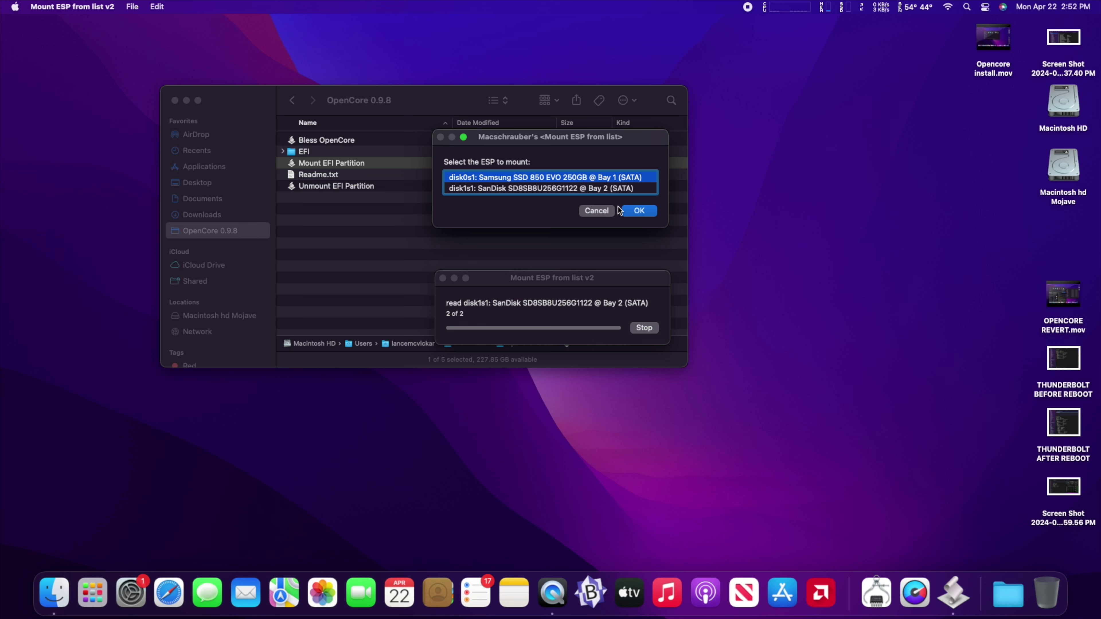
pyautogui.click(636, 211)
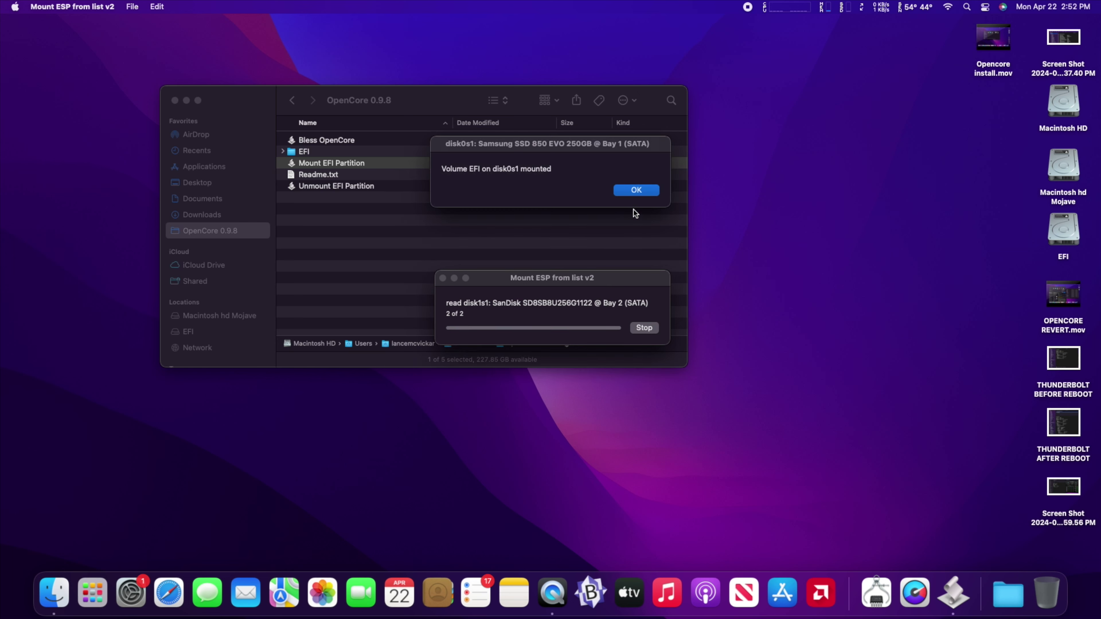
pyautogui.click(636, 191)
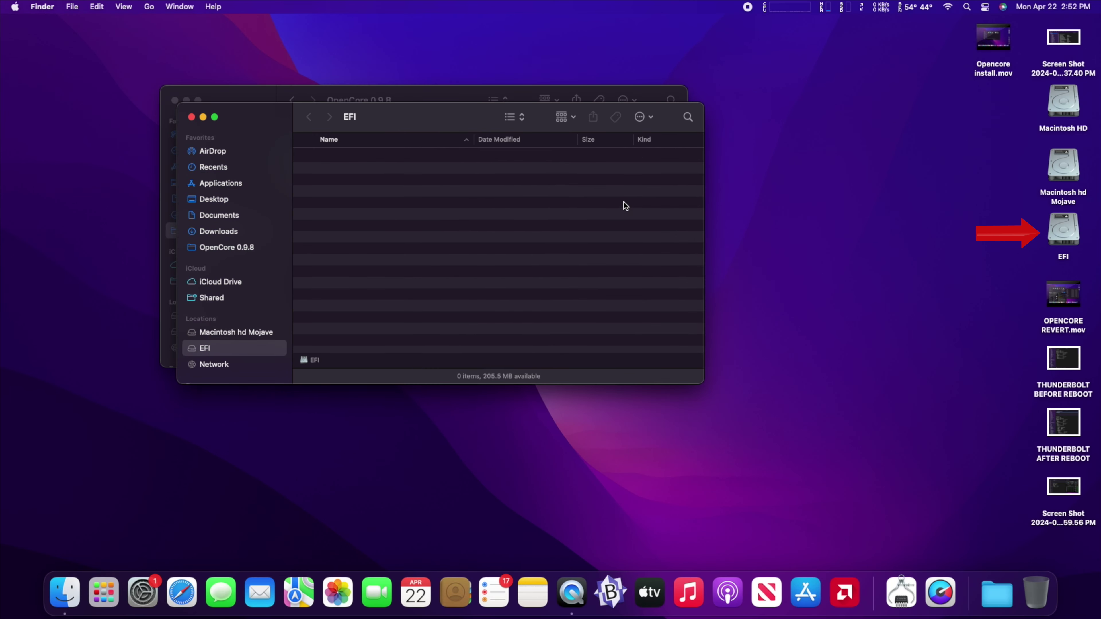
# Position the empty EFI volume window beside the OpenCore 0.9.8 folder window
pyautogui.moveTo(414, 104); pyautogui.dragTo(605, 209)
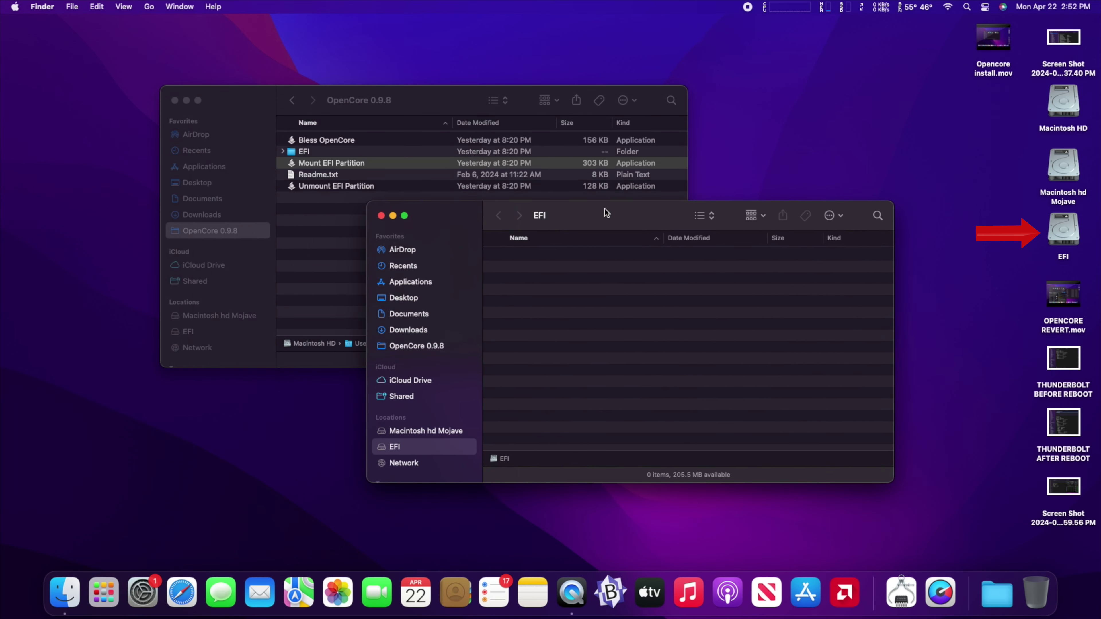
pyautogui.click(1071, 235)
pyautogui.click(713, 228)
pyautogui.moveTo(632, 218)
pyautogui.mouseDown()
pyautogui.moveTo(547, 212)
pyautogui.moveTo(622, 234)
pyautogui.mouseUp()
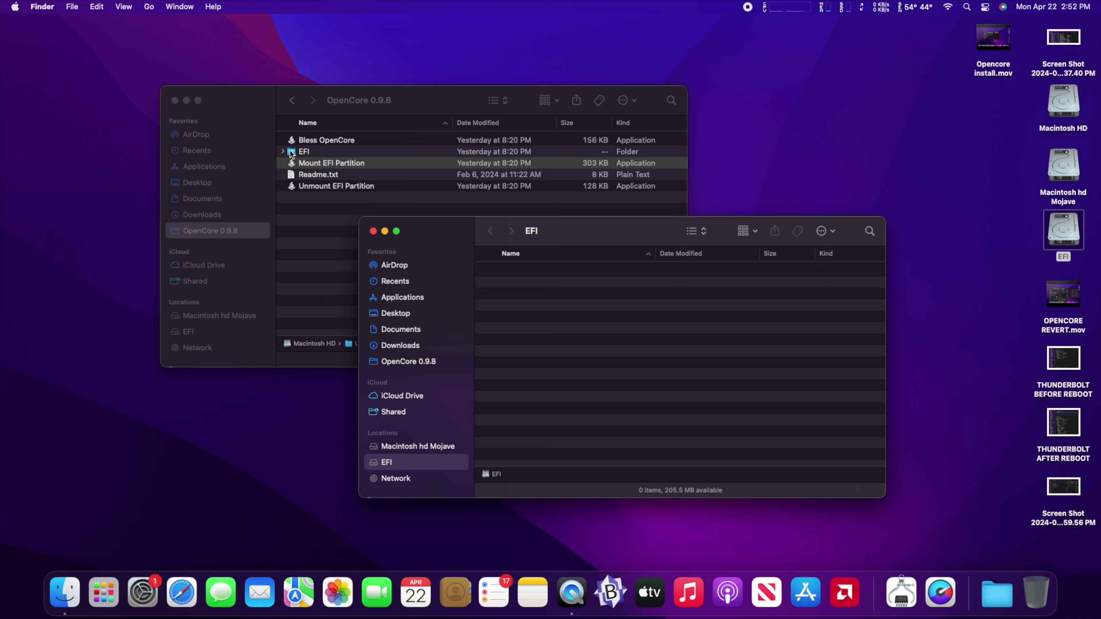
# Copy the OpenCore EFI folder onto the EFI volume and expand it to show BOOT and OC
pyautogui.moveTo(292, 153); pyautogui.dragTo(551, 301)
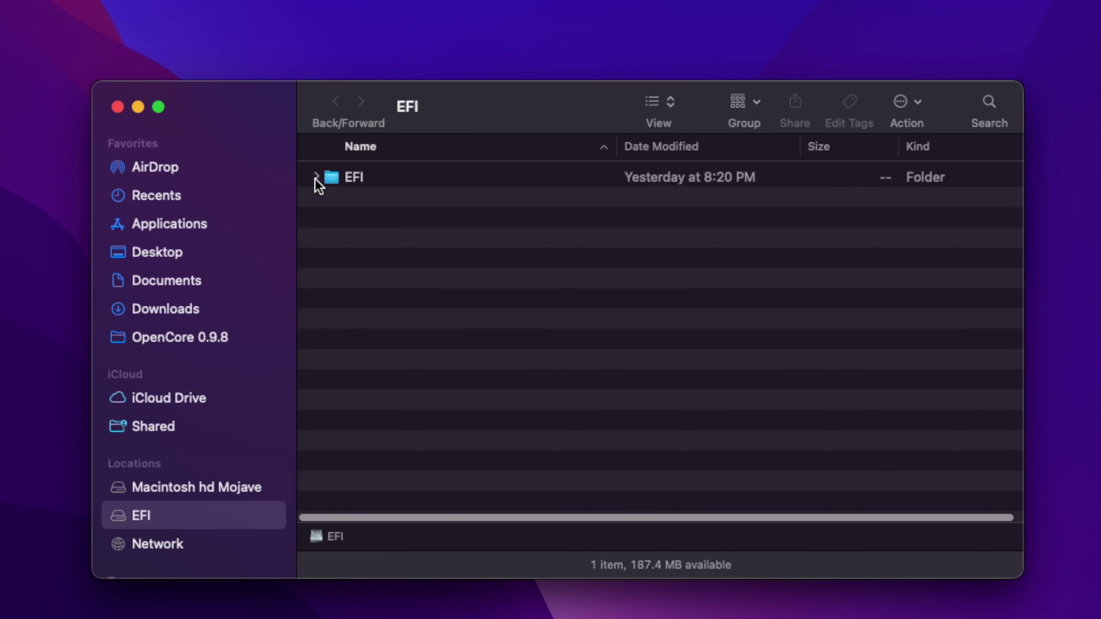
pyautogui.click(487, 271)
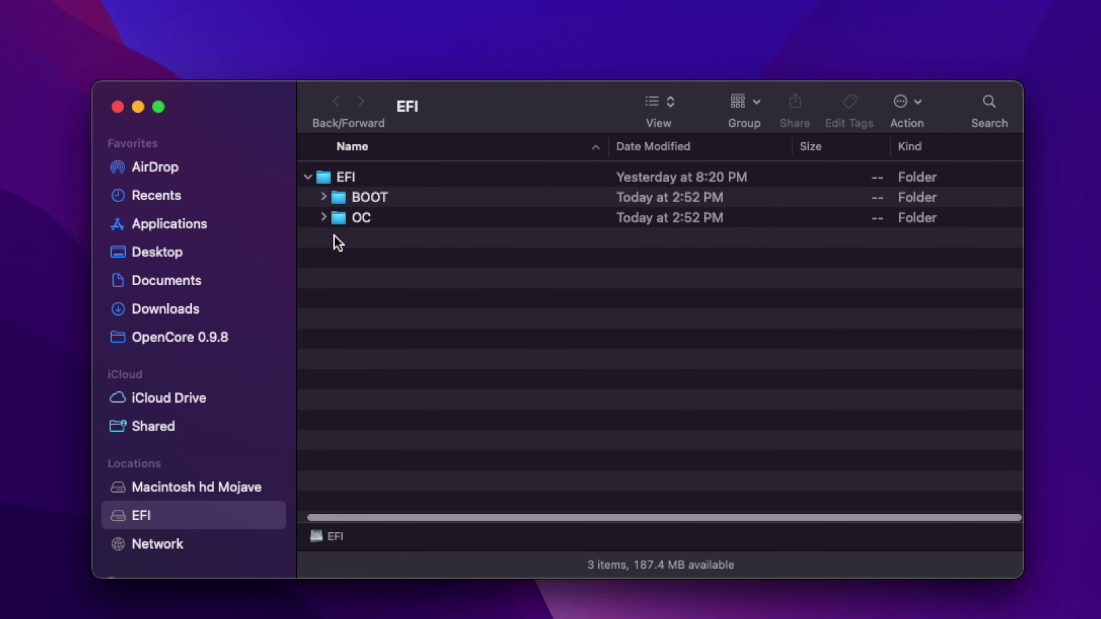
pyautogui.hscroll(-1, 334, 236)
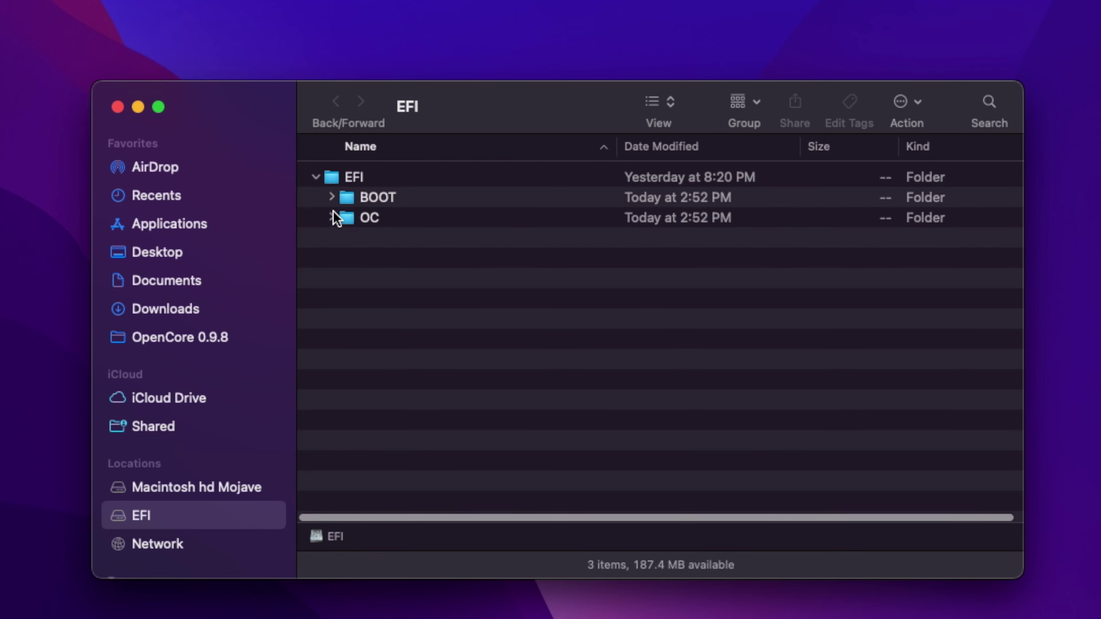
# Check BOOTx64.efi in BOOT, then expand OC and select its config.plist
pyautogui.click(332, 198)
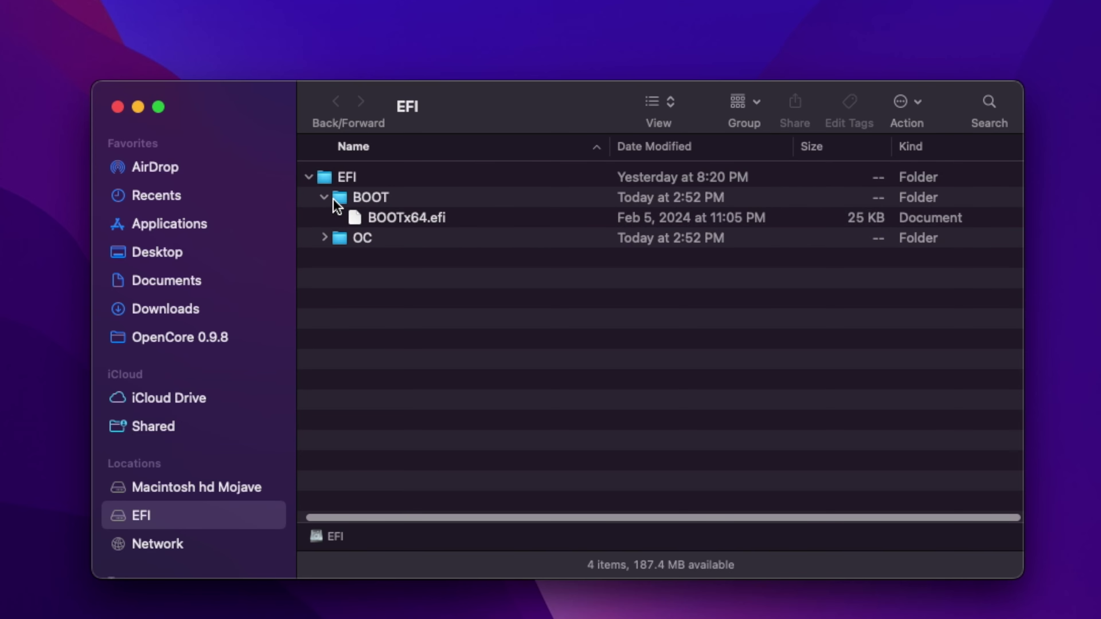
pyautogui.click(324, 198)
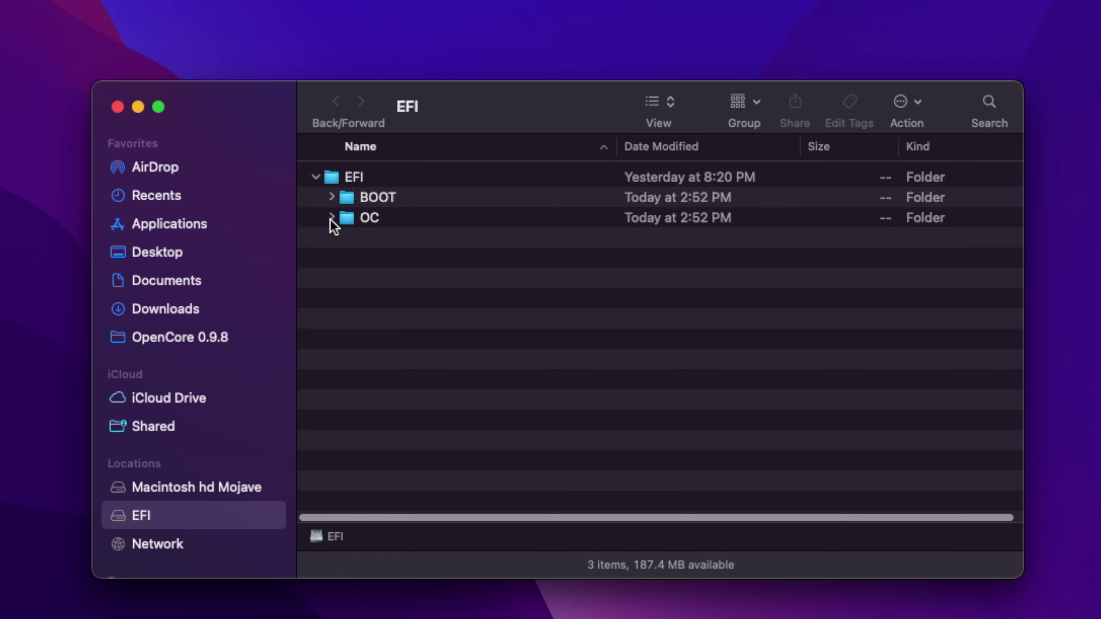
pyautogui.click(326, 219)
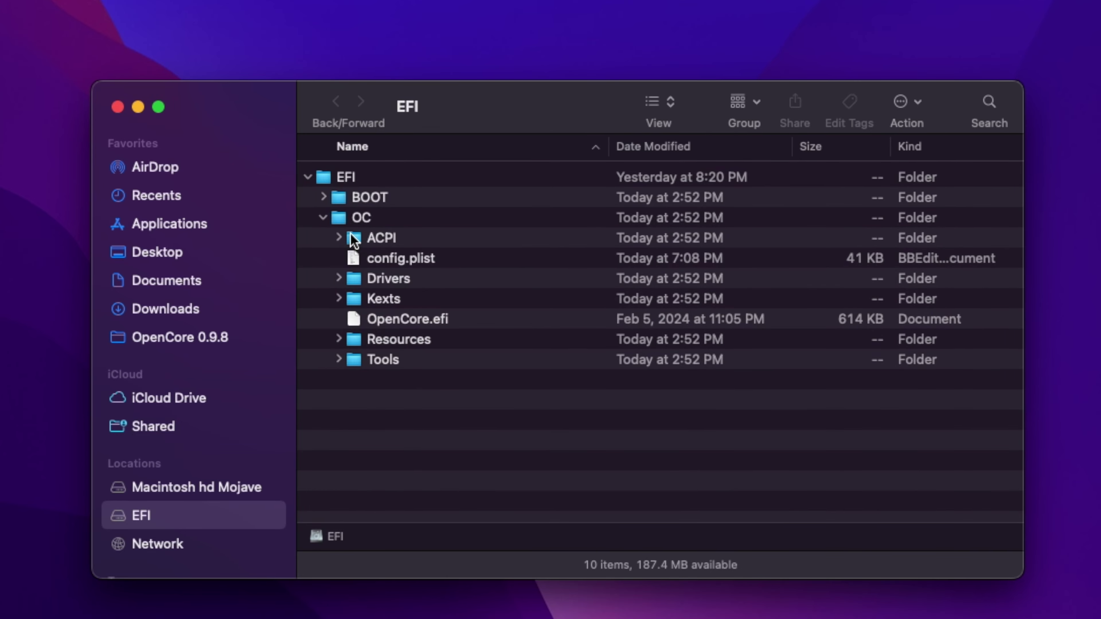
pyautogui.click(502, 262)
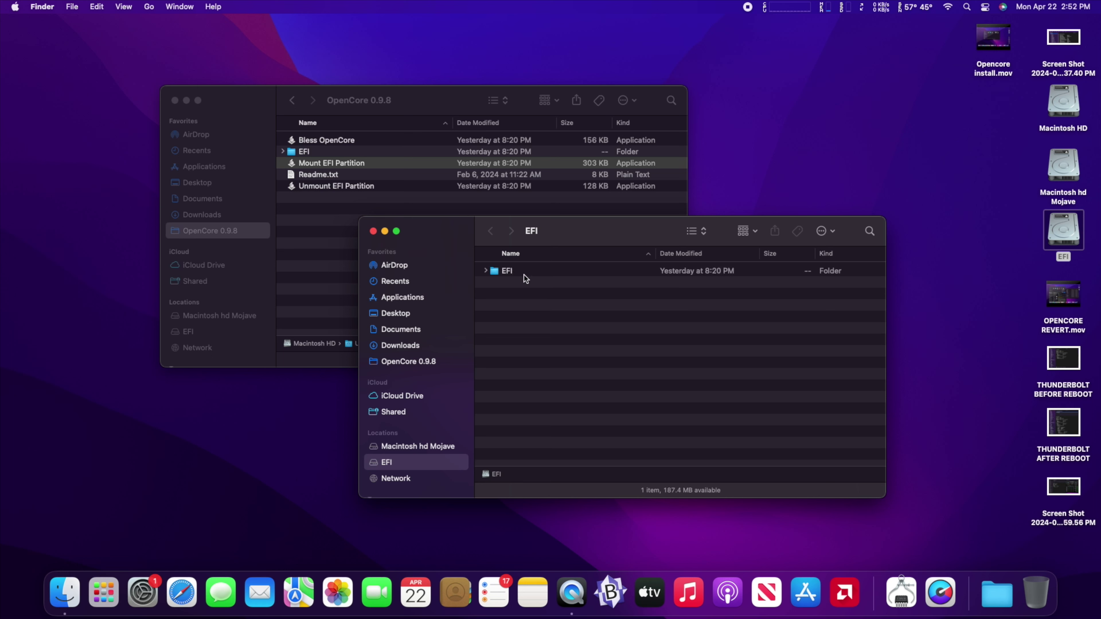
# Select and launch the Bless OpenCore app from the OpenCore 0.9.8 folder
pyautogui.hscroll(-1, 290, 141)
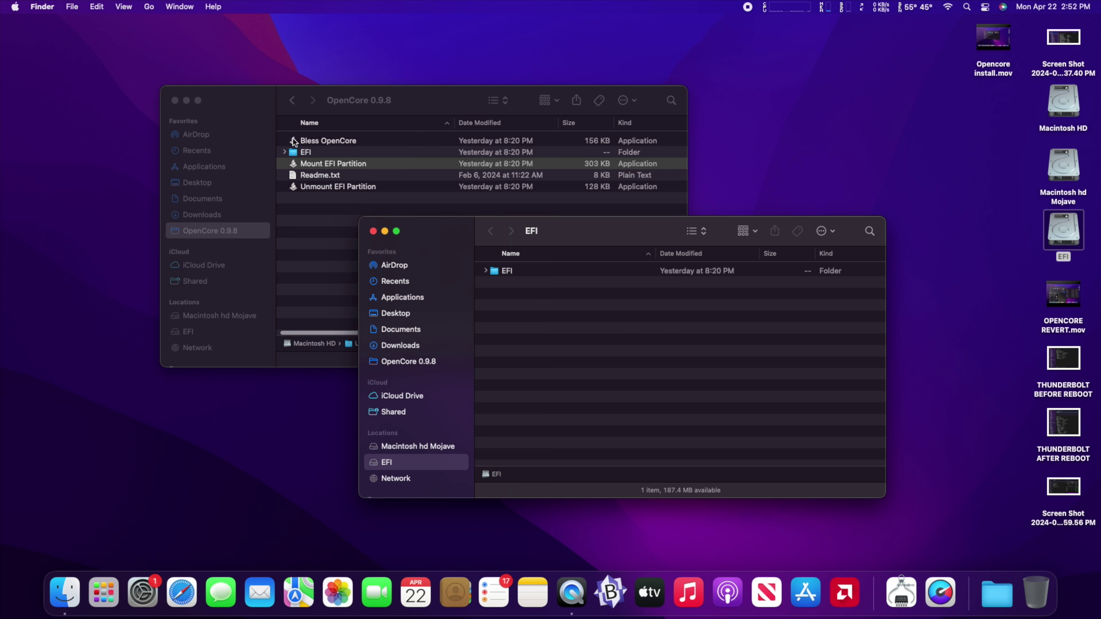
pyautogui.click(294, 142)
pyautogui.click(293, 141)
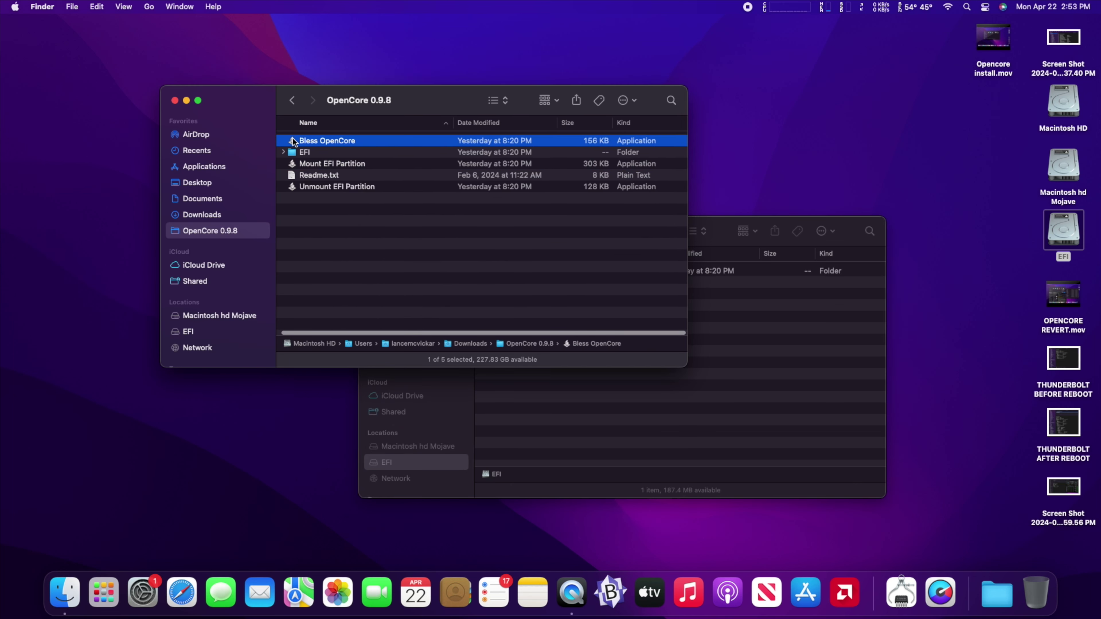
pyautogui.hscroll(-1, 295, 143)
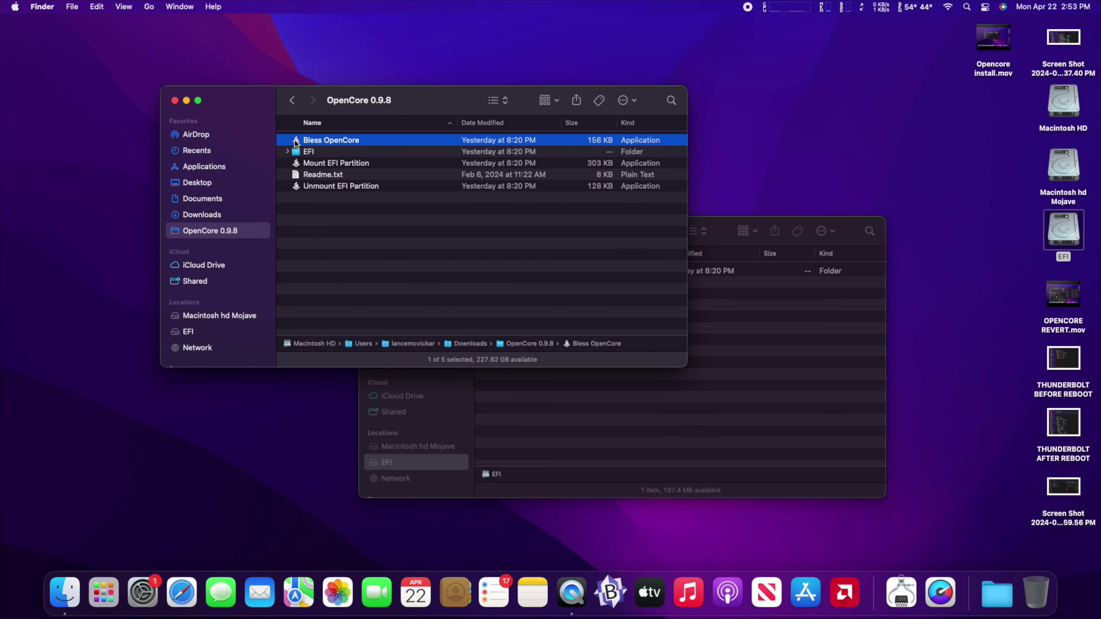
pyautogui.doubleClick(295, 141)
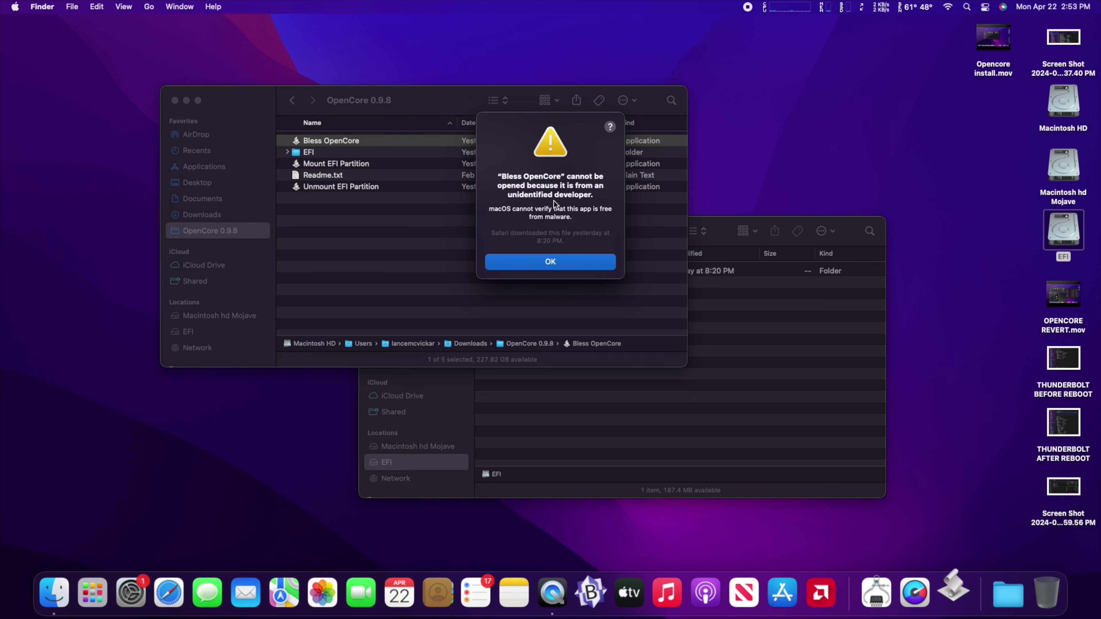
# Unlock Security & Privacy in System Preferences with the administrator password
pyautogui.click(131, 594)
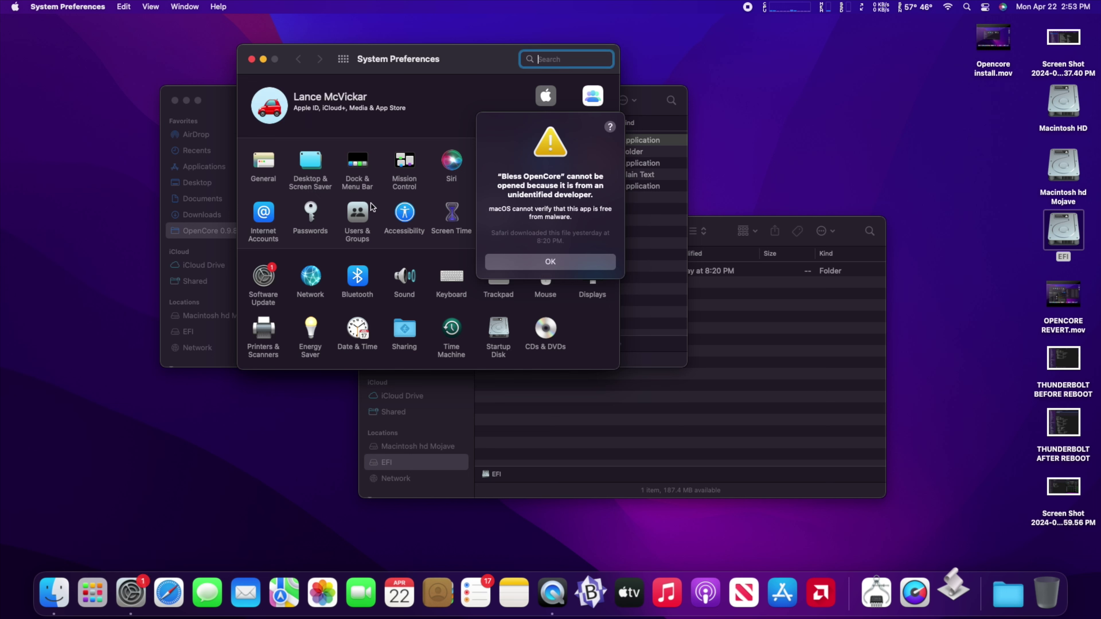
pyautogui.moveTo(479, 72); pyautogui.dragTo(323, 104)
pyautogui.click(396, 253)
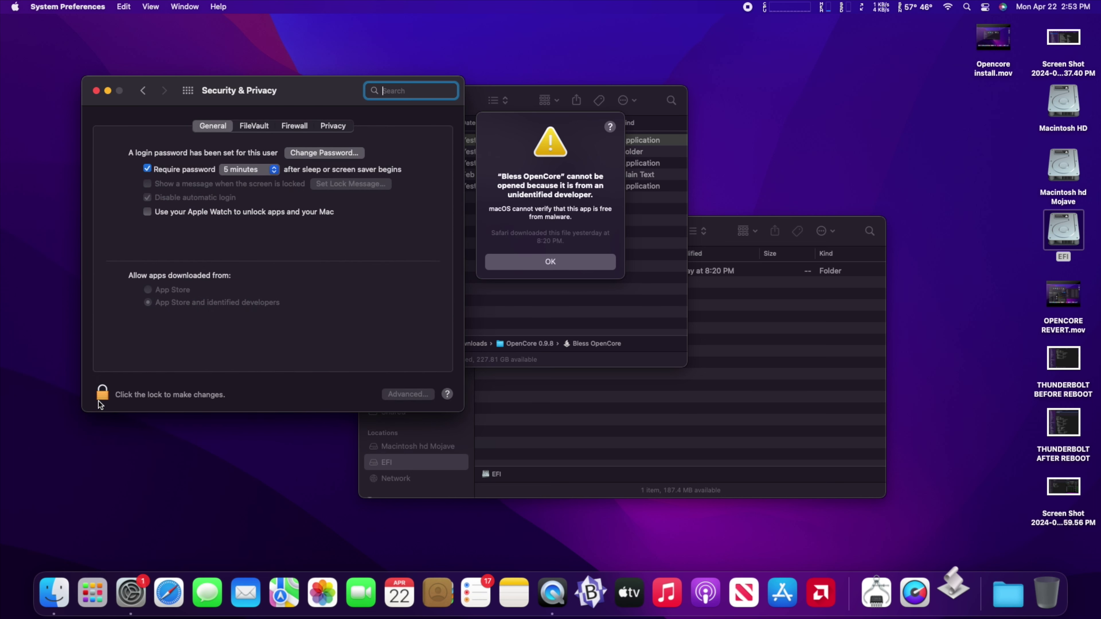
pyautogui.click(101, 392)
pyautogui.write('••••••')
pyautogui.press('Return')
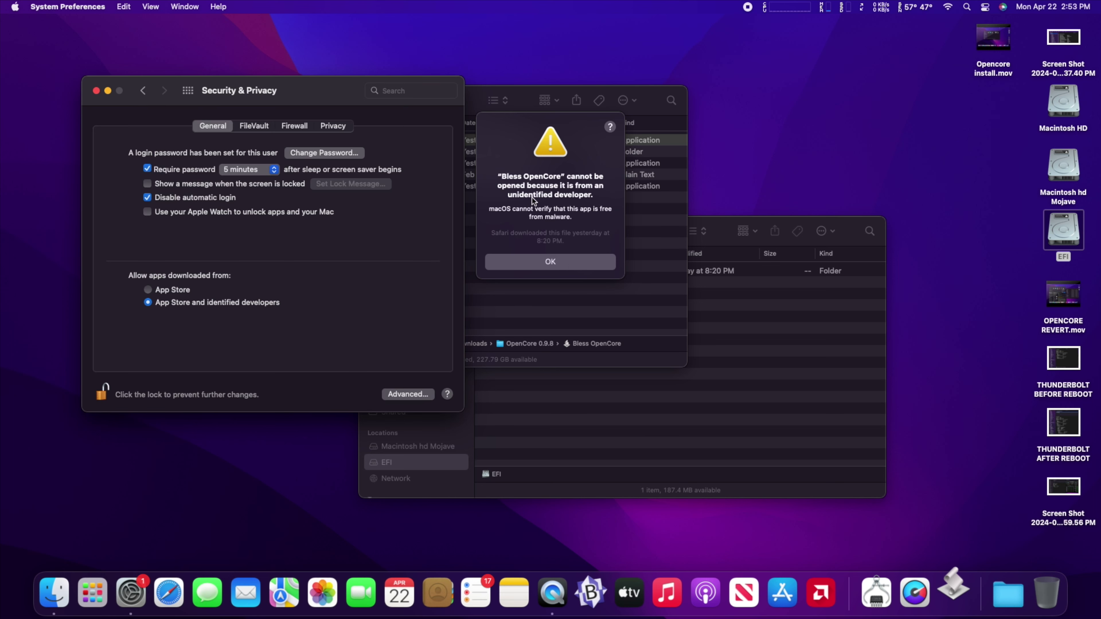
# Dismiss the unidentified-developer warning and allow Bless OpenCore via Open Anyway, then Open
pyautogui.click(545, 263)
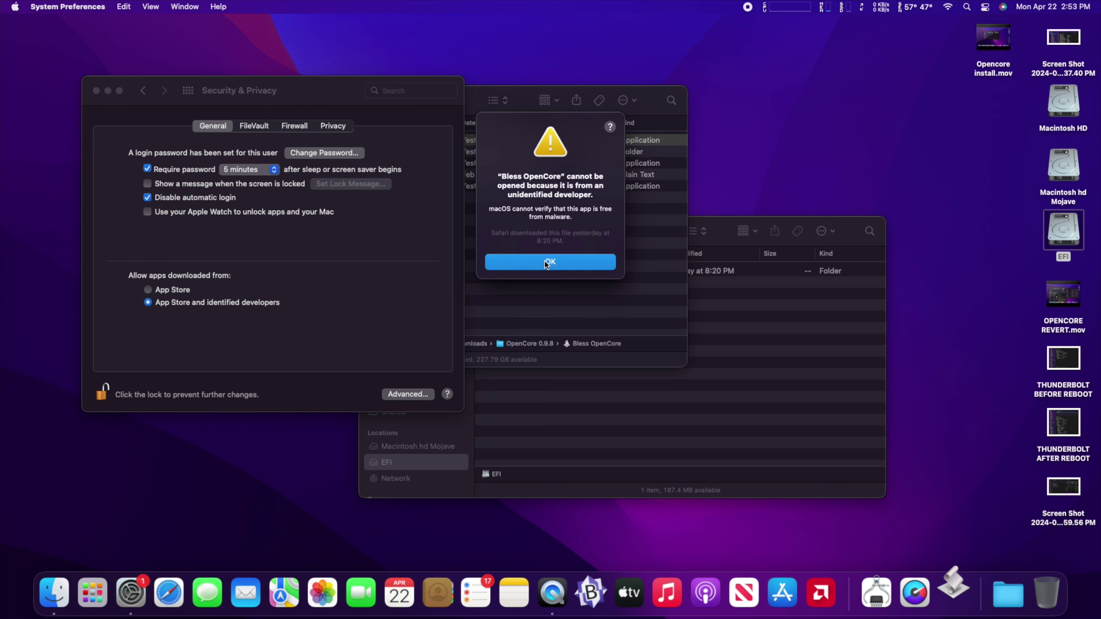
pyautogui.click(549, 262)
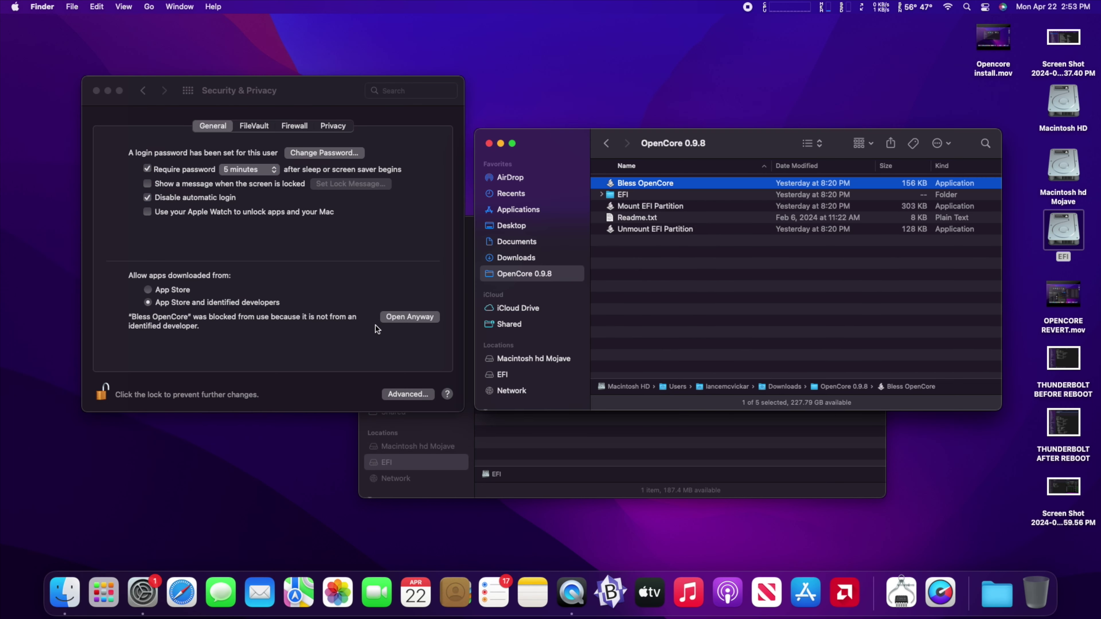
pyautogui.click(416, 321)
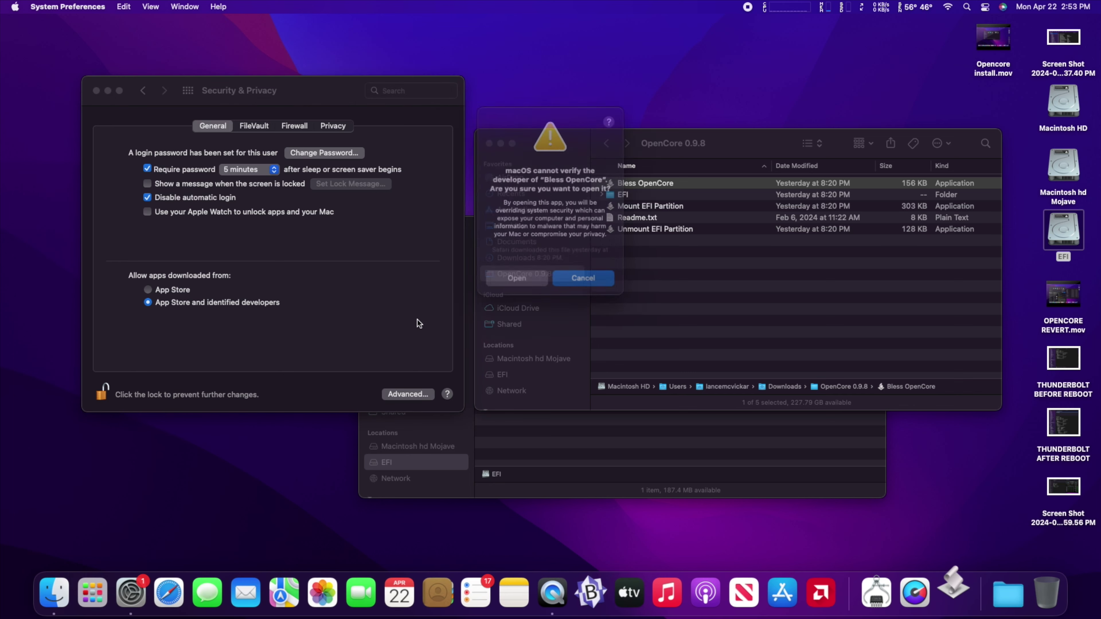
pyautogui.click(516, 280)
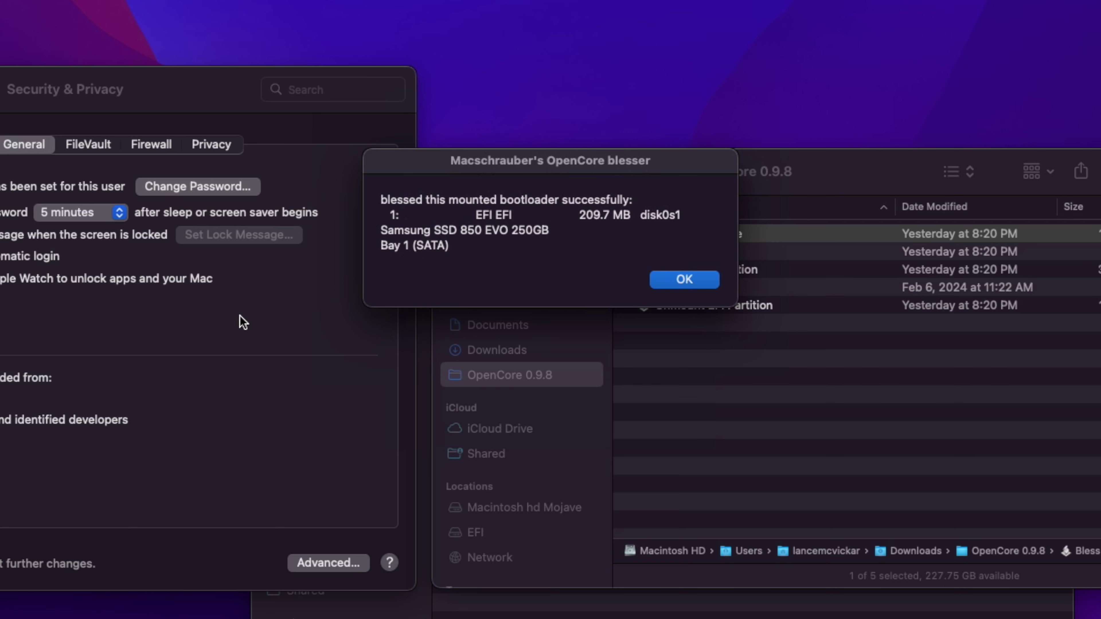
# Close the blesser's success message for the disk0s1 bootloader
pyautogui.click(684, 280)
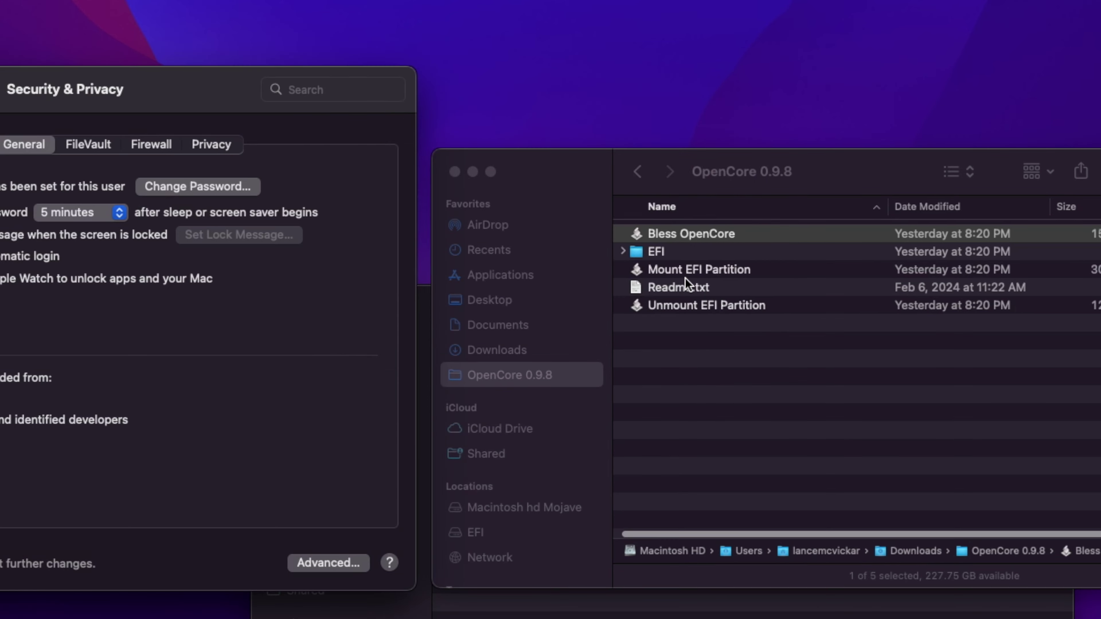
pyautogui.hscroll(-1, 686, 279)
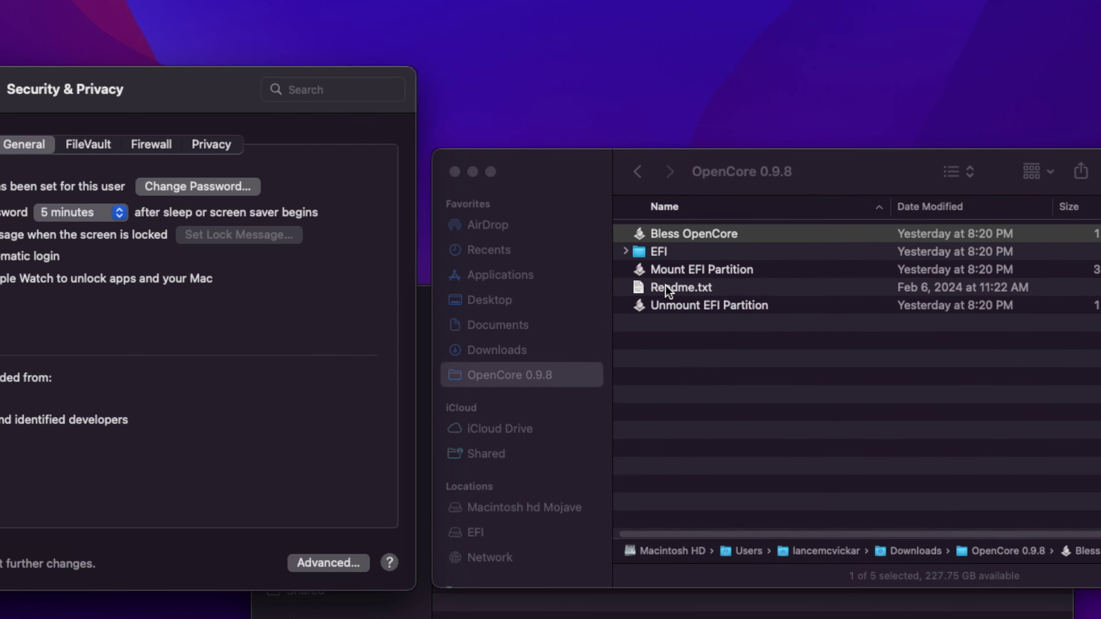
# Scroll the OpenCore 0.9.8 folder in Finder after rebooting to the OpenCore picker
pyautogui.hscroll(-1, 686, 278)
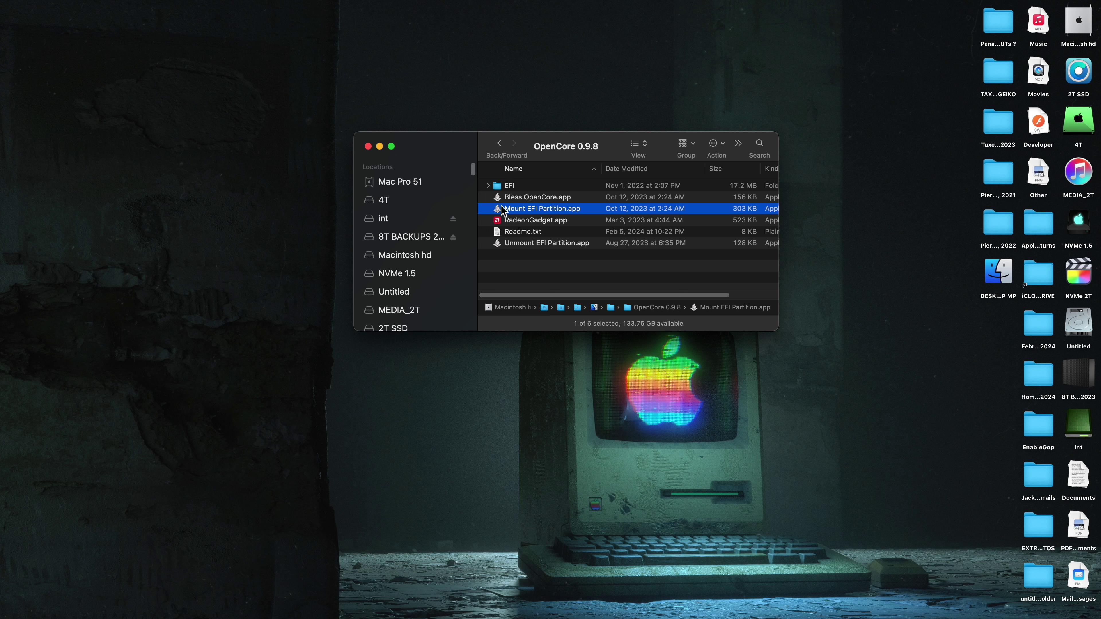
# Mount the disk1s1 OpenCore EFI partition with the administrator password and open its EFI folder
pyautogui.doubleClick(499, 212)
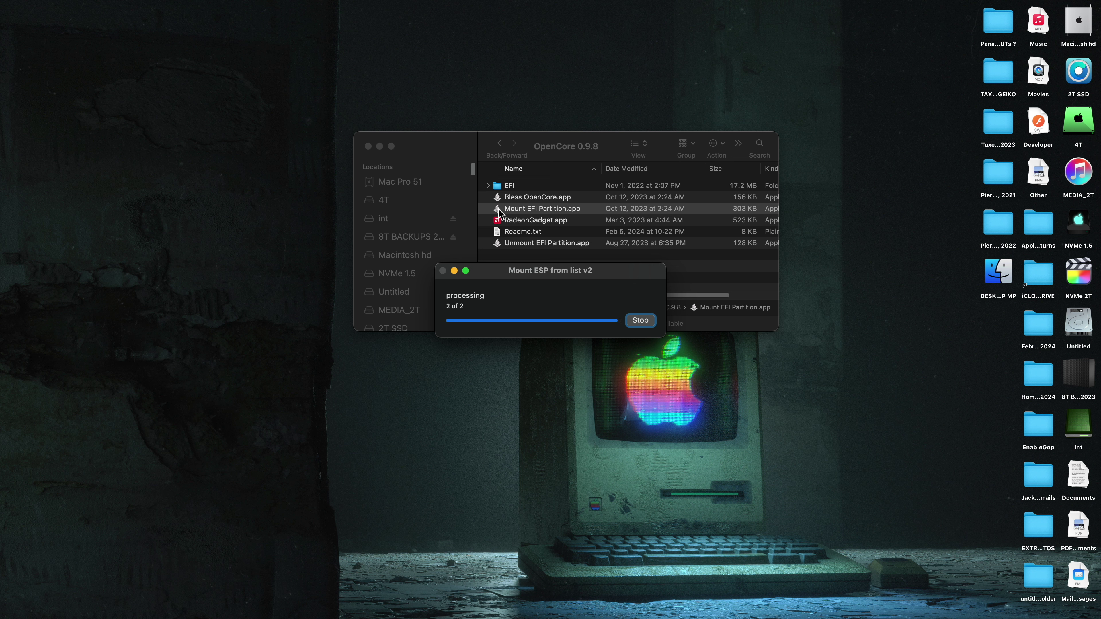
pyautogui.write('******')
pyautogui.press('Return')
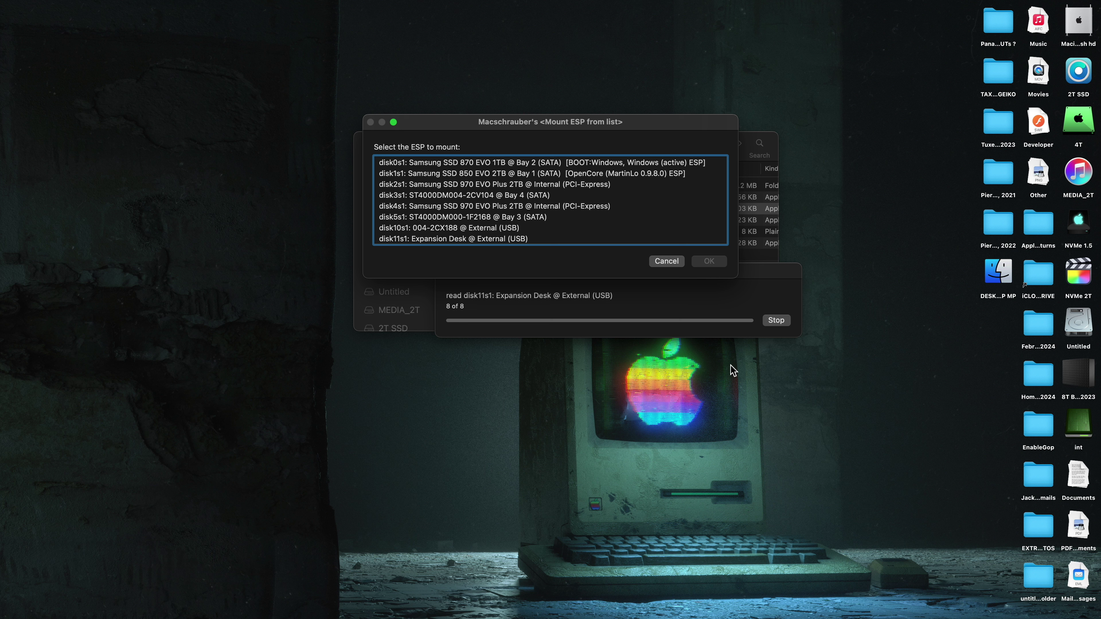
pyautogui.click(625, 175)
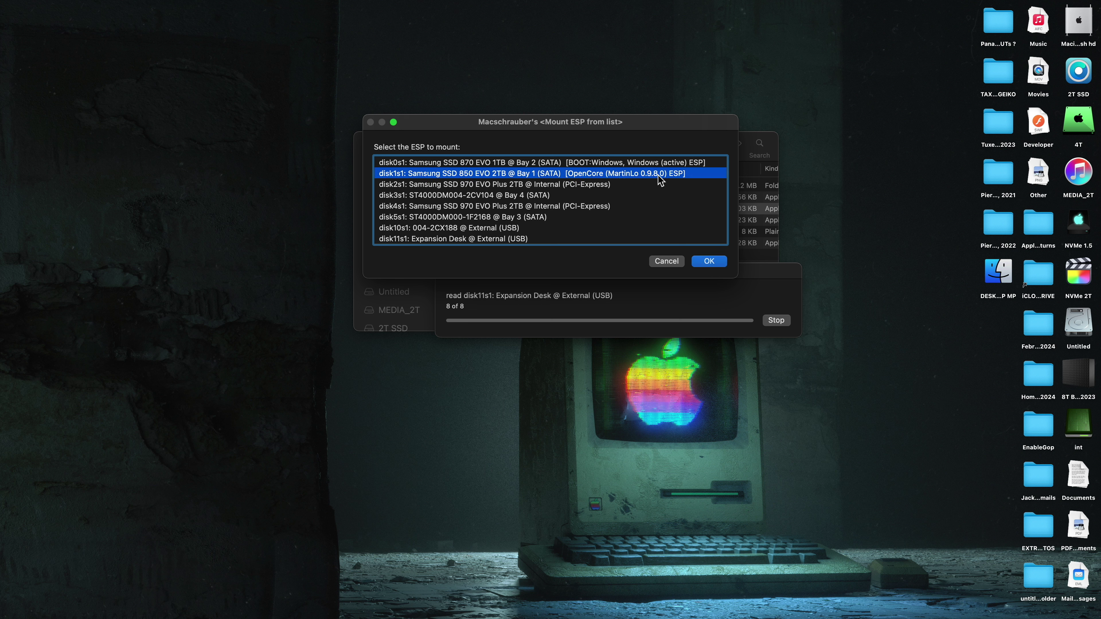
pyautogui.click(709, 261)
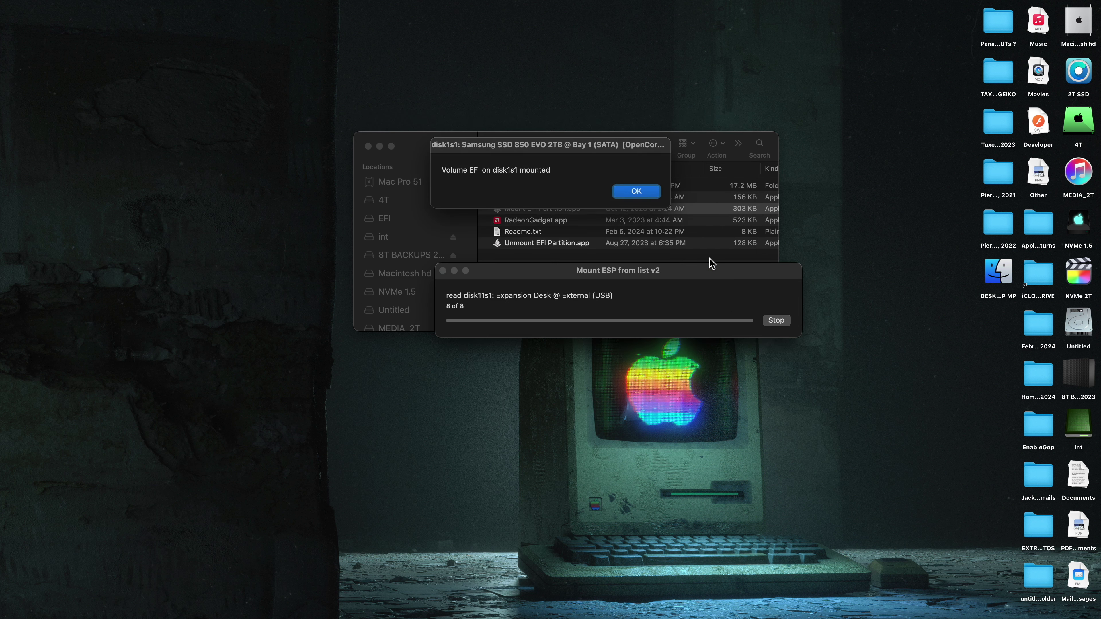
pyautogui.click(644, 196)
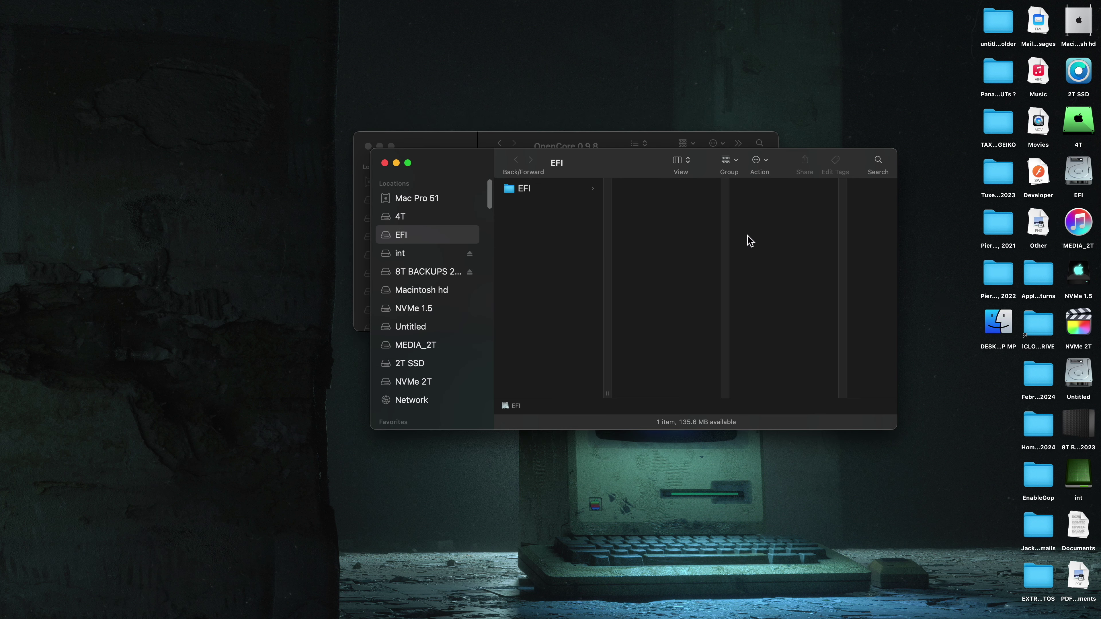
pyautogui.moveTo(603, 171); pyautogui.dragTo(618, 216)
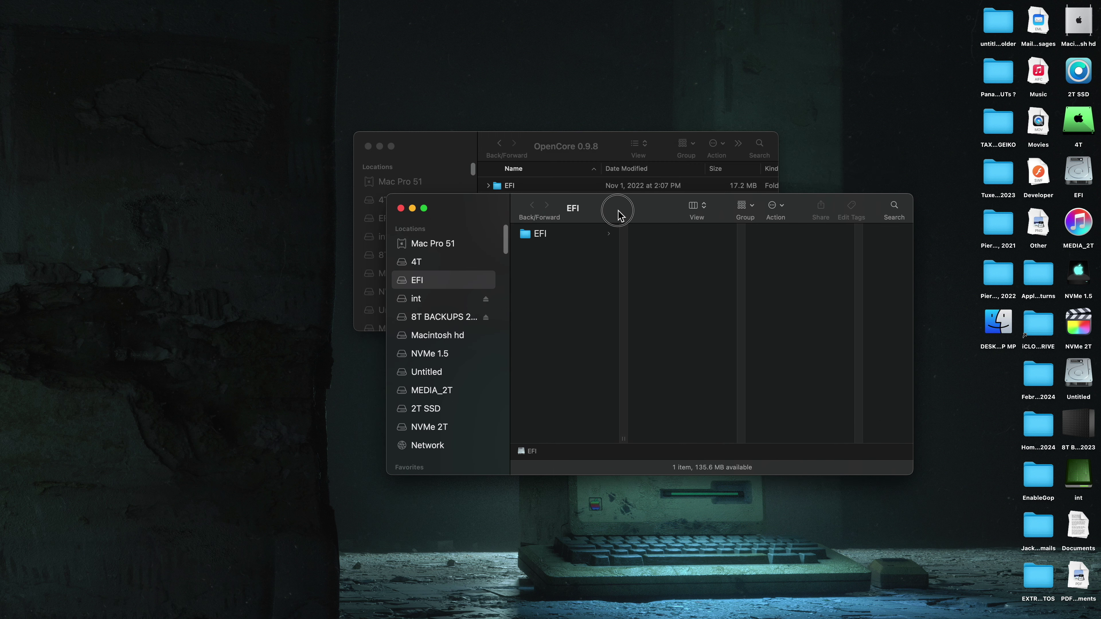
pyautogui.click(592, 233)
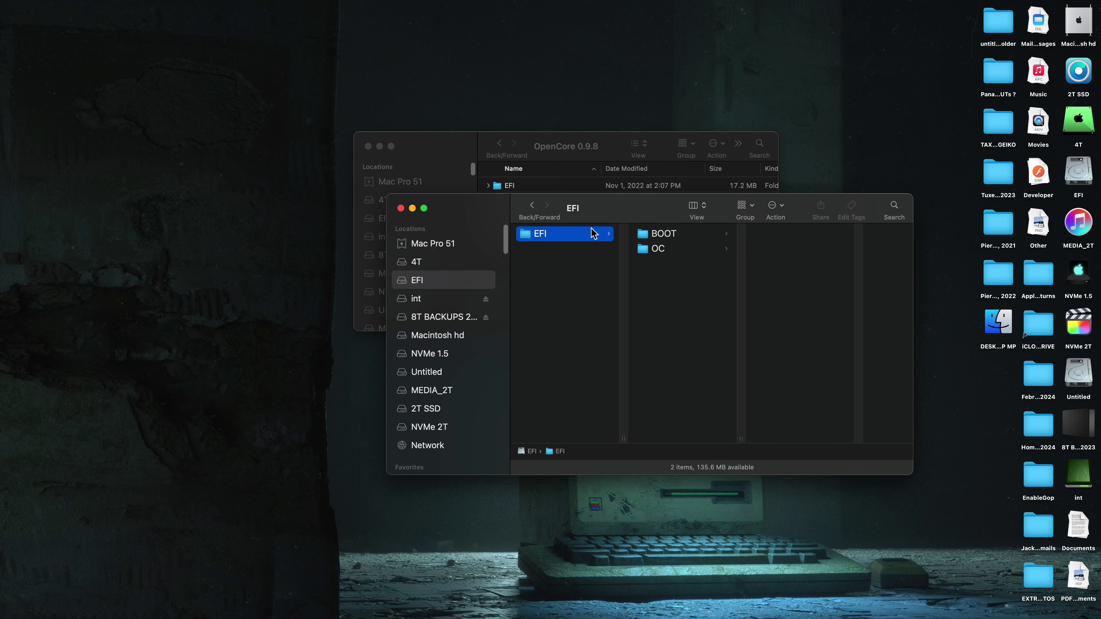
# Open config.plist from the EFI partition's OC folder in BBEdit, allowing it via Open Anyway in Security & Privacy
pyautogui.click(651, 249)
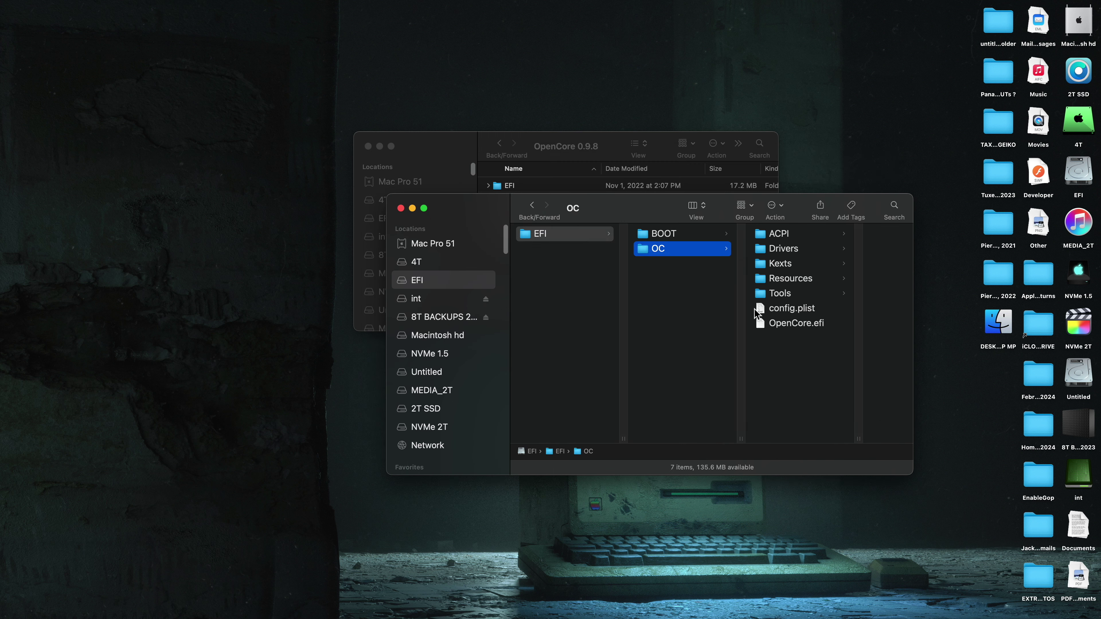
pyautogui.click(763, 310)
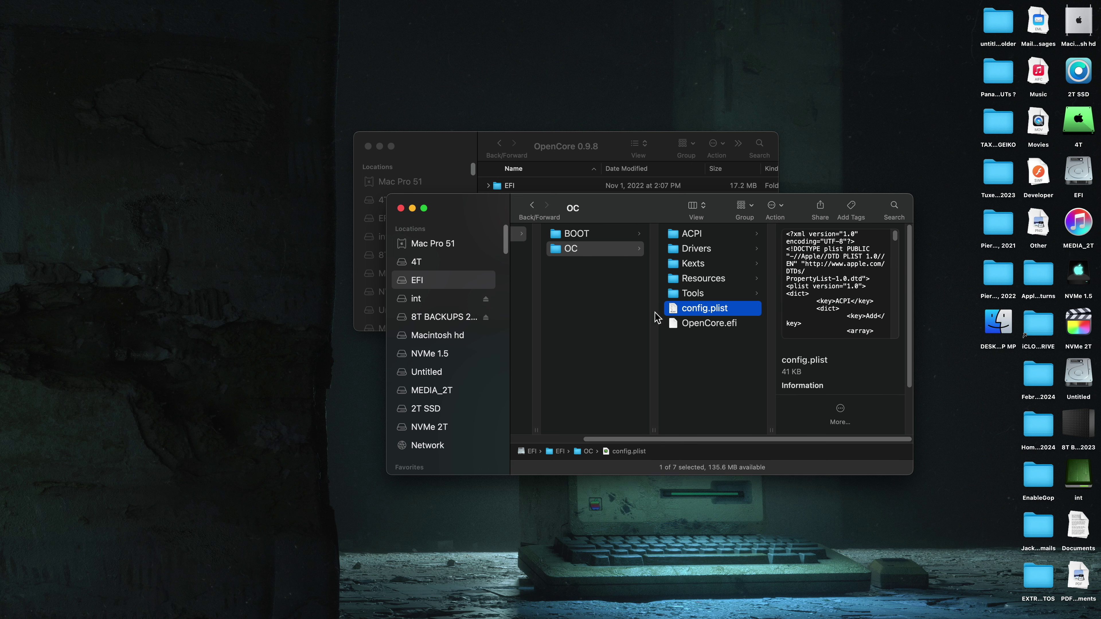
pyautogui.doubleClick(674, 313)
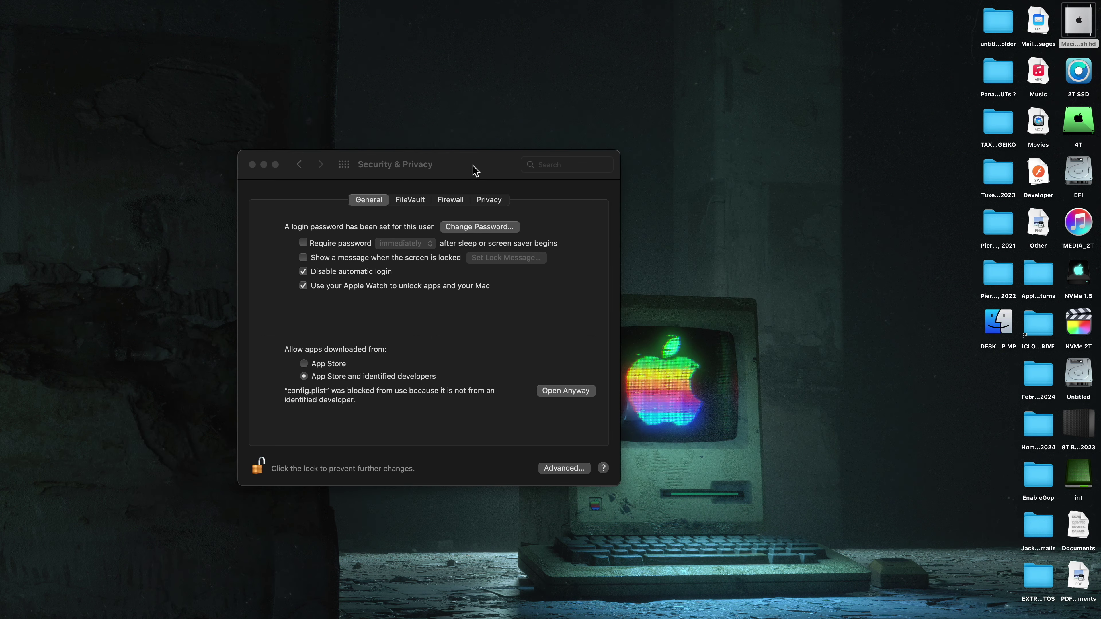
pyautogui.moveTo(472, 168); pyautogui.dragTo(496, 169)
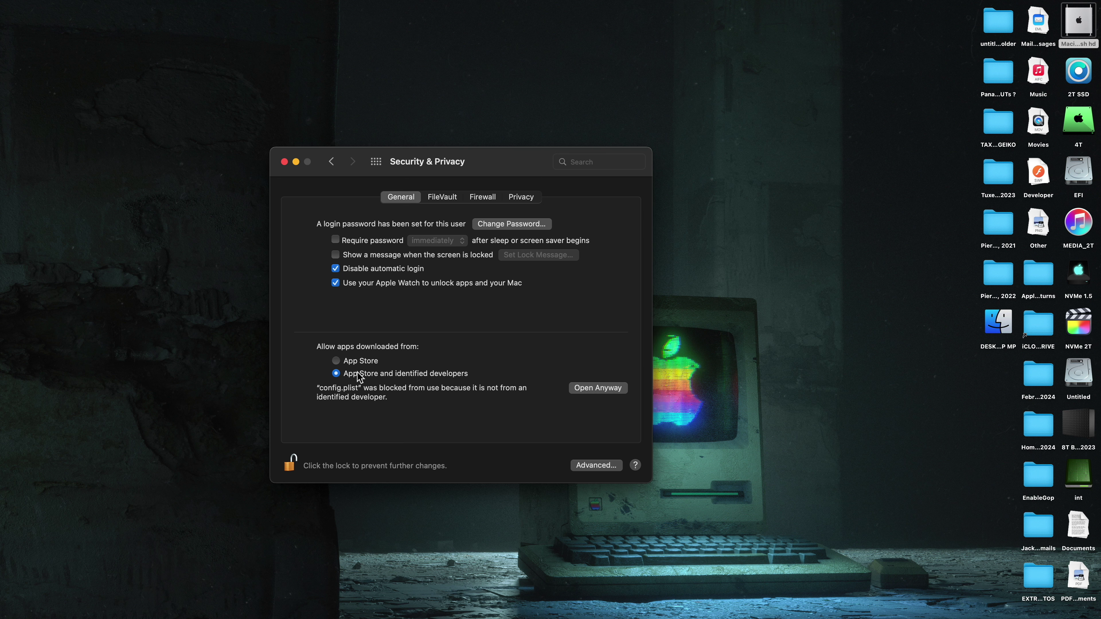
pyautogui.click(610, 390)
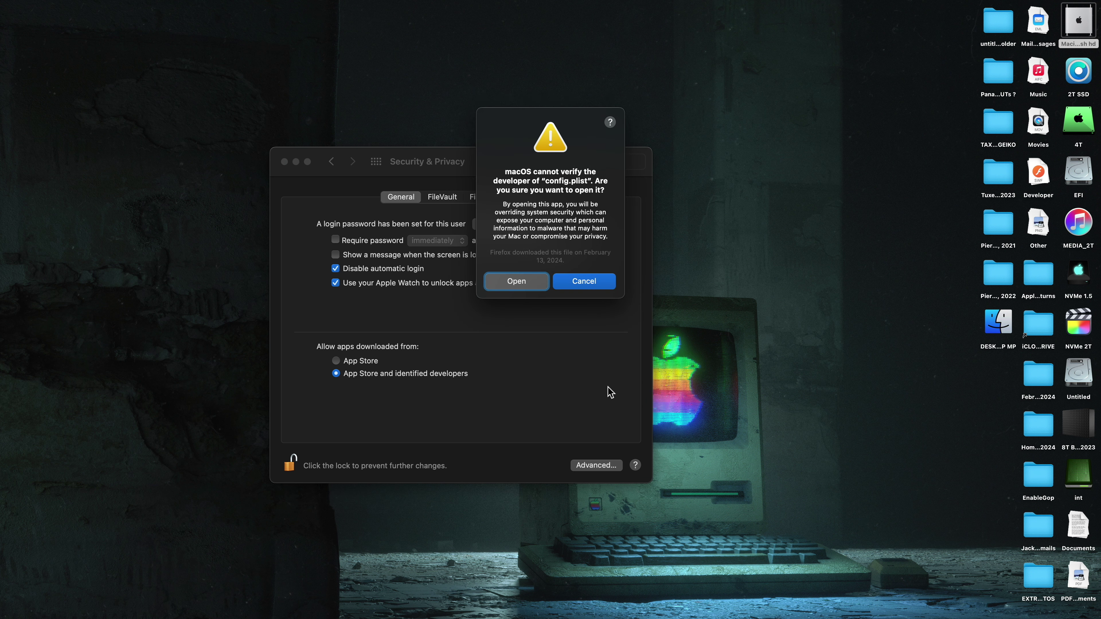
pyautogui.click(508, 282)
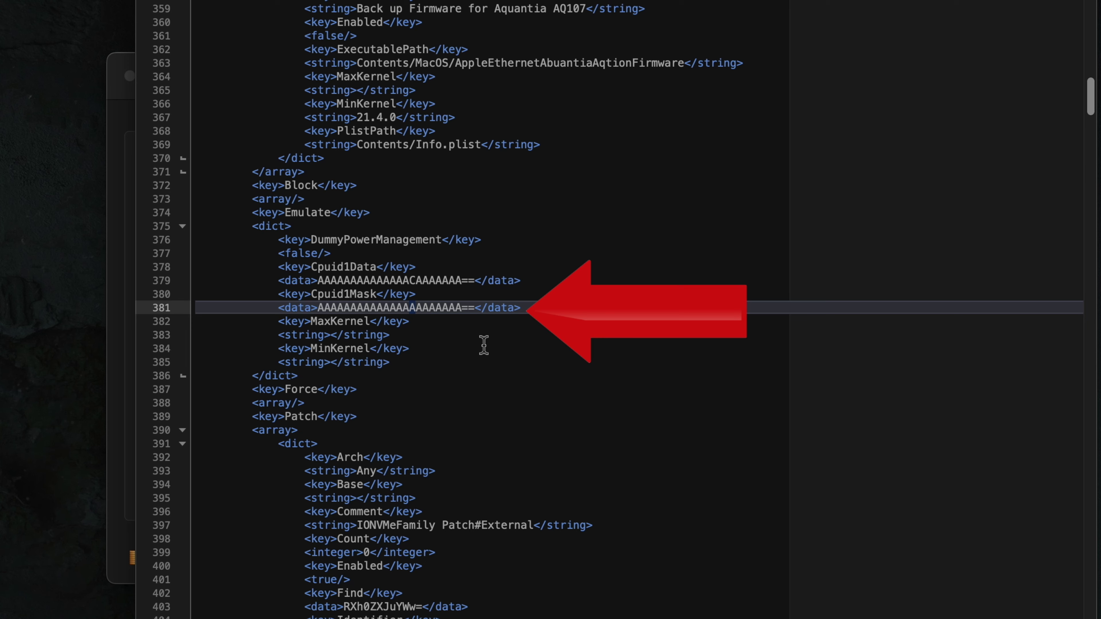
# Make the 15th Cpuid1Mask character C, so it reads AAAAAAAAAAAAAACAAAAAAA==
pyautogui.write('C')
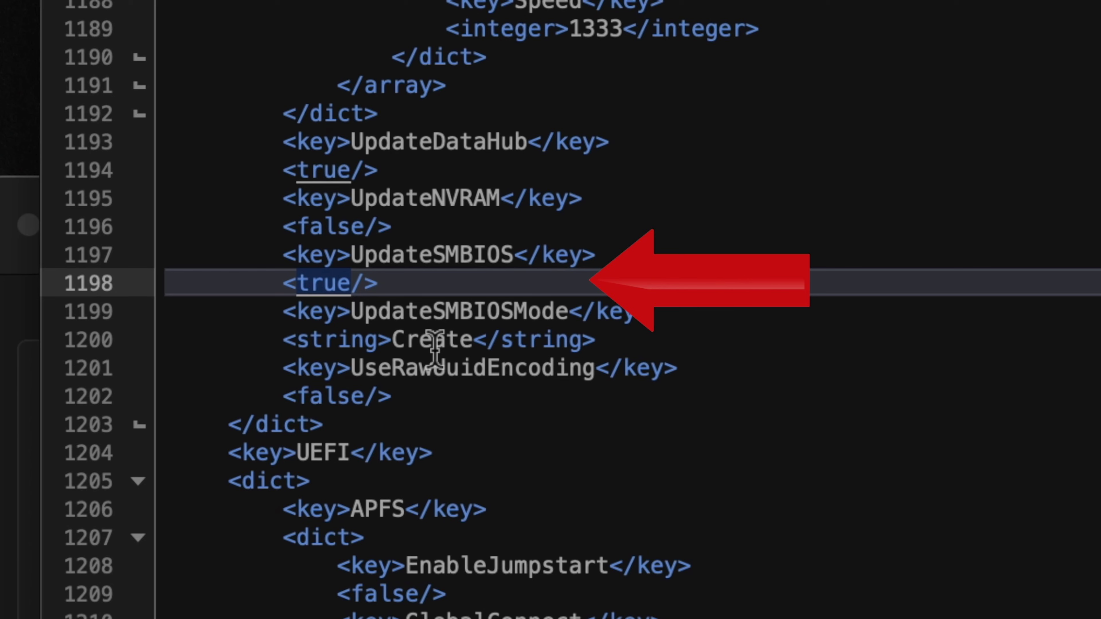
# Replace true with false for UpdateSMBIOS on line 1198
pyautogui.write('false')
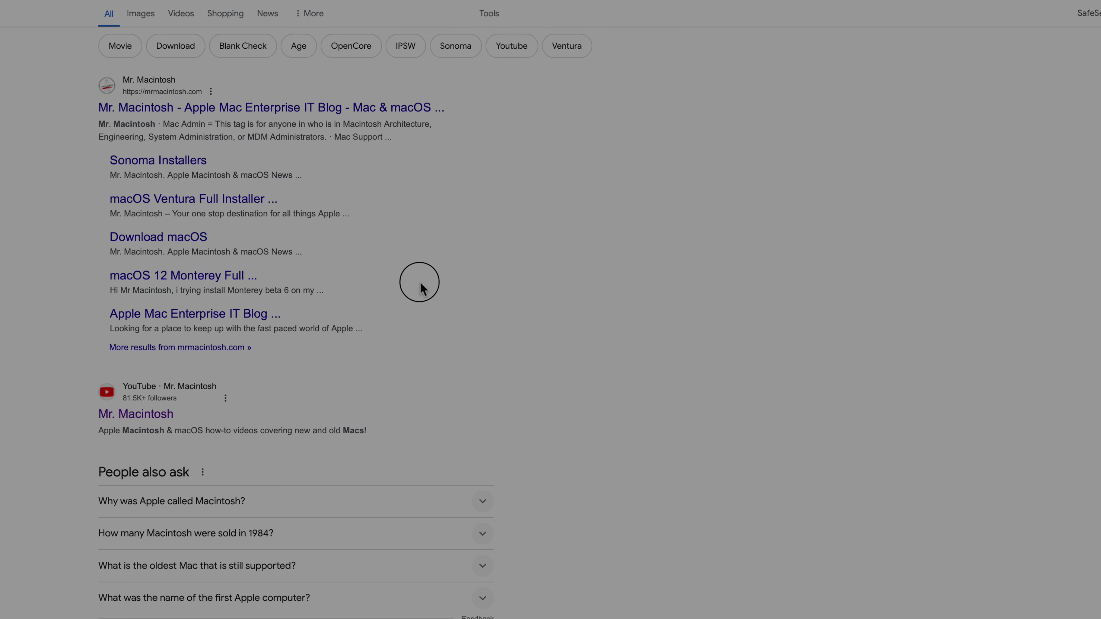
# Open the macOS 12 Monterey Full Installer page and download the 12.7.4 InstallAssistant.pkg
pyautogui.click(212, 272)
pyautogui.scroll(-8, 373, 394)
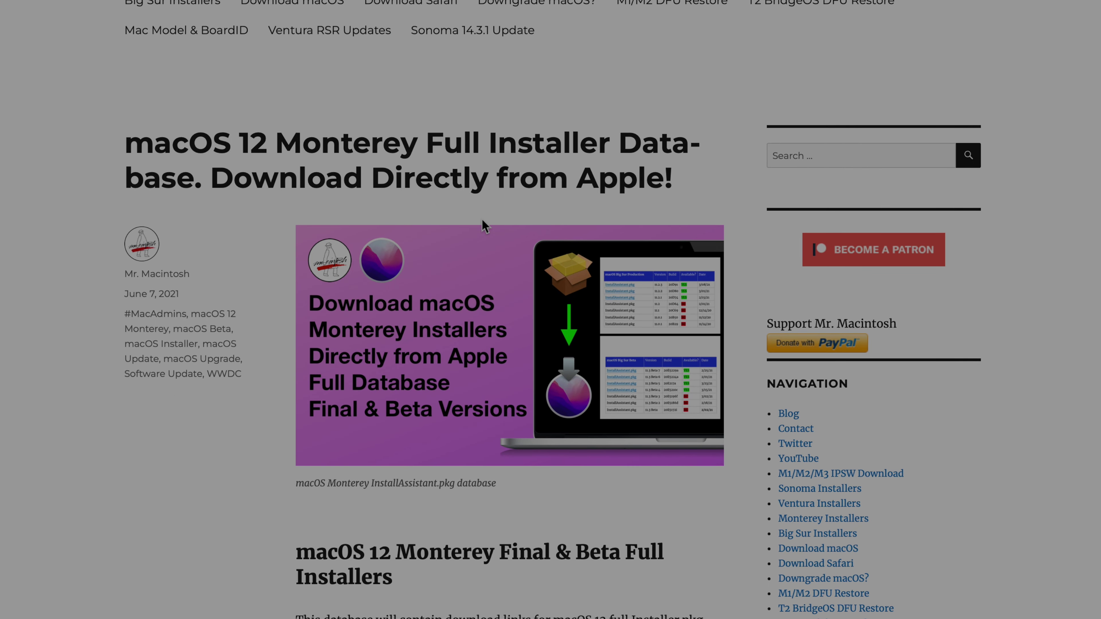
pyautogui.scroll(-10, 568, 266)
pyautogui.scroll(-11, 567, 262)
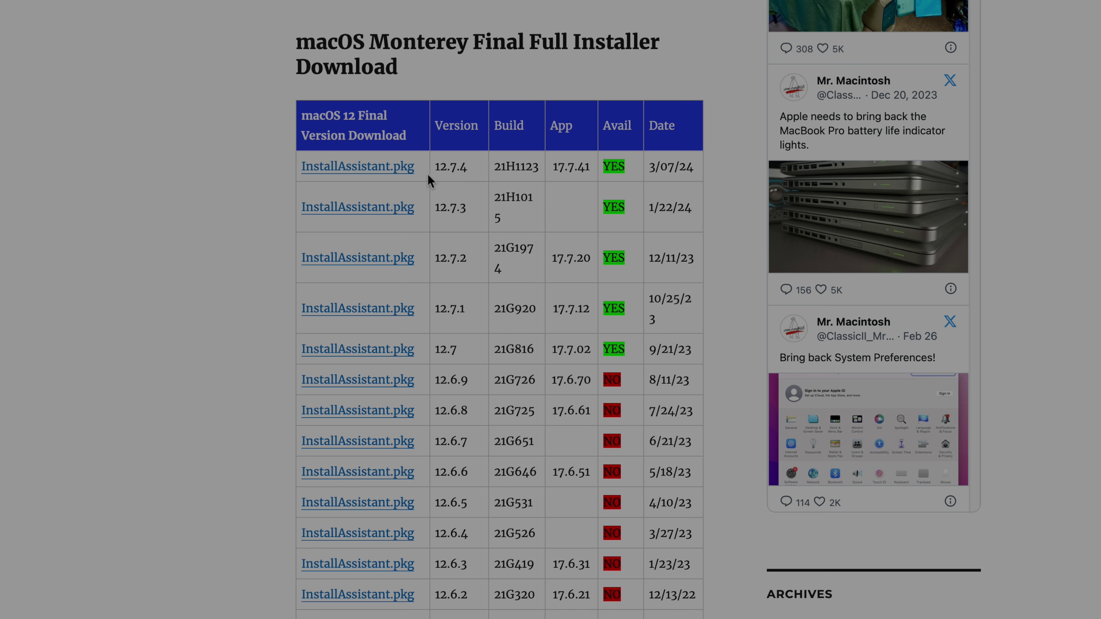
pyautogui.click(388, 177)
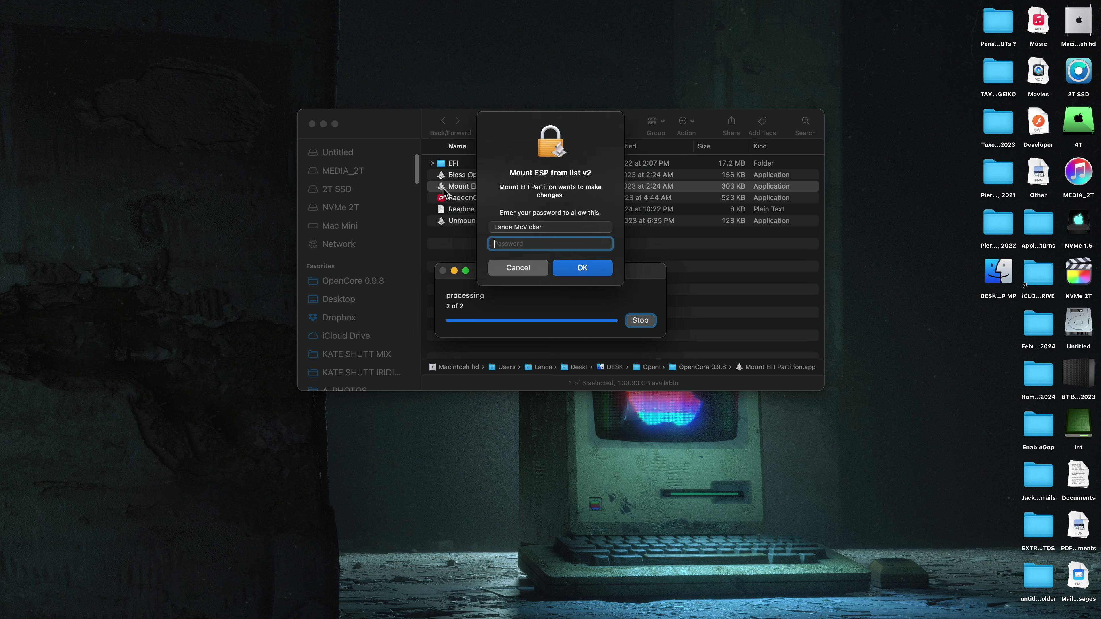
# Authenticate with the admin password and mount the OpenCore EFI partition disk1s1, dismissing the mounted notice
pyautogui.write('******')
pyautogui.press('Return')
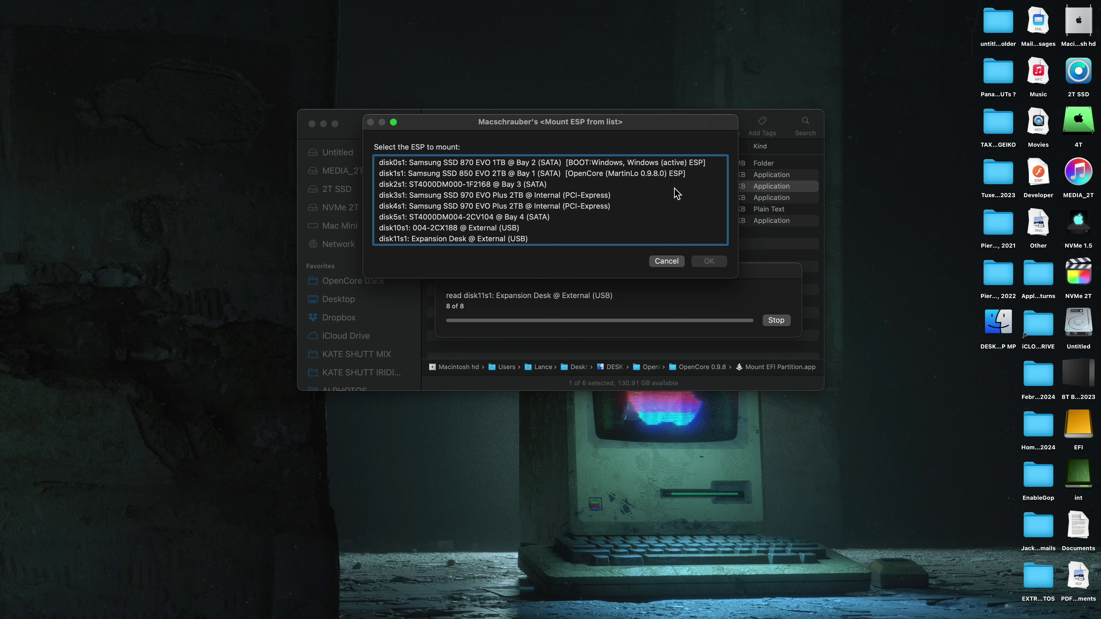
pyautogui.click(682, 173)
pyautogui.click(708, 262)
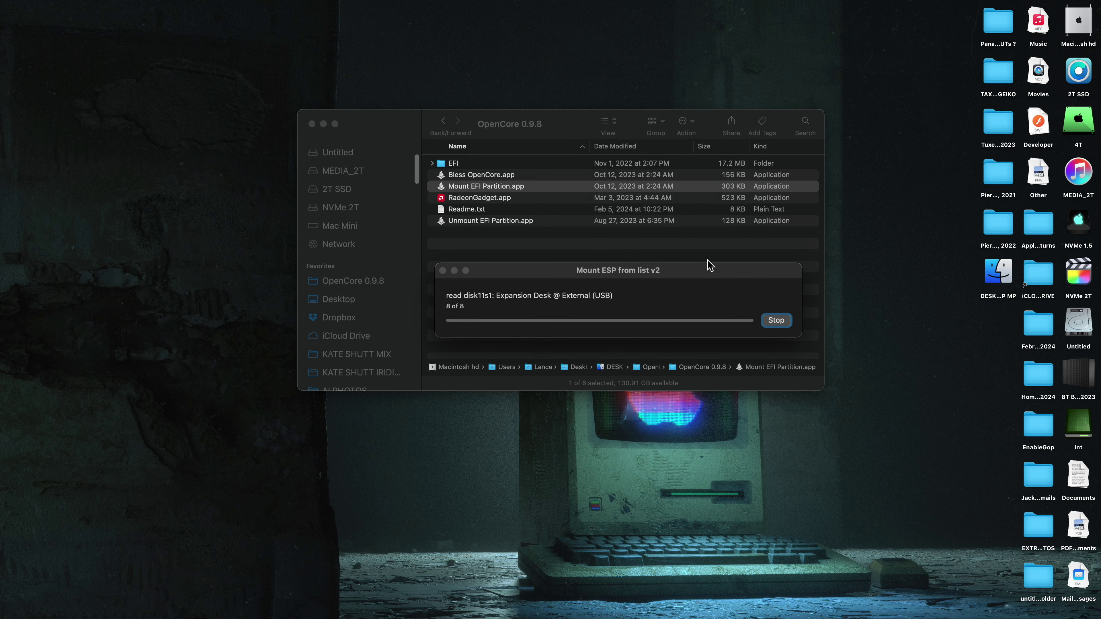
pyautogui.click(634, 191)
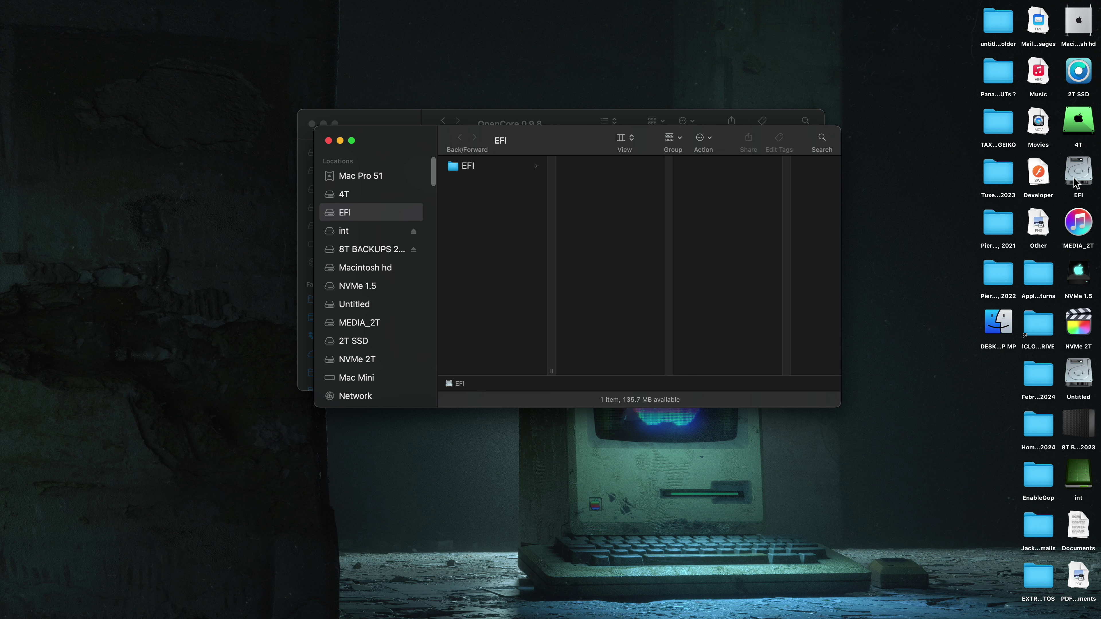
# Browse into the EFI partition's EFI > OC folder
pyautogui.moveTo(607, 145); pyautogui.dragTo(686, 203)
pyautogui.click(607, 225)
pyautogui.click(678, 246)
pyautogui.moveTo(650, 206); pyautogui.dragTo(655, 237)
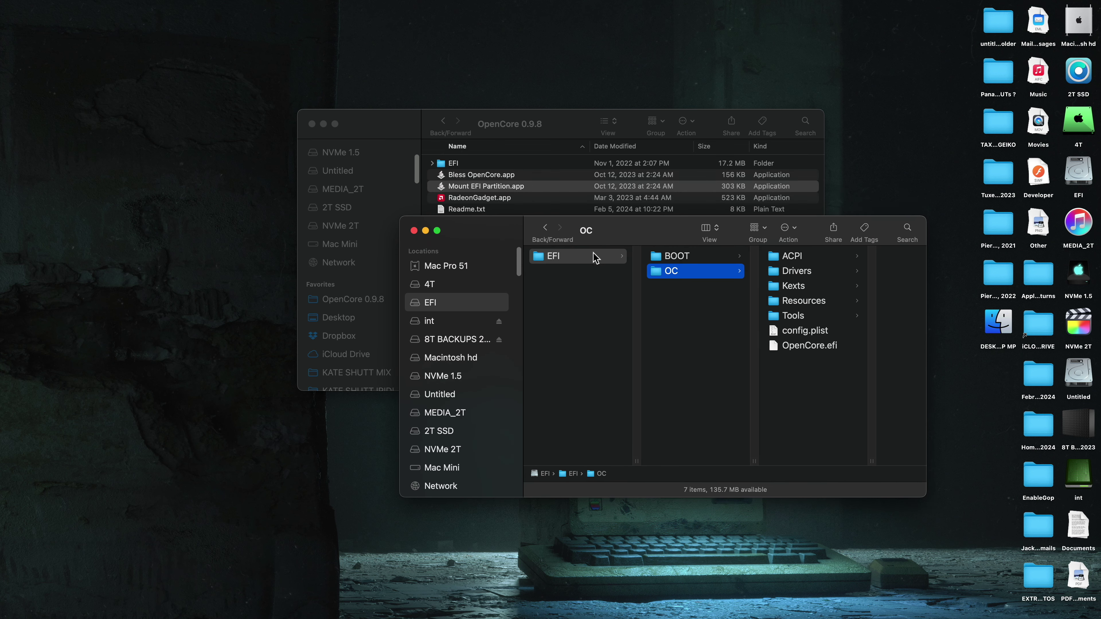
# Open the local OpenCore 0.9.8 EFI > OC folder and arrange it beside the partition's OC window
pyautogui.click(554, 131)
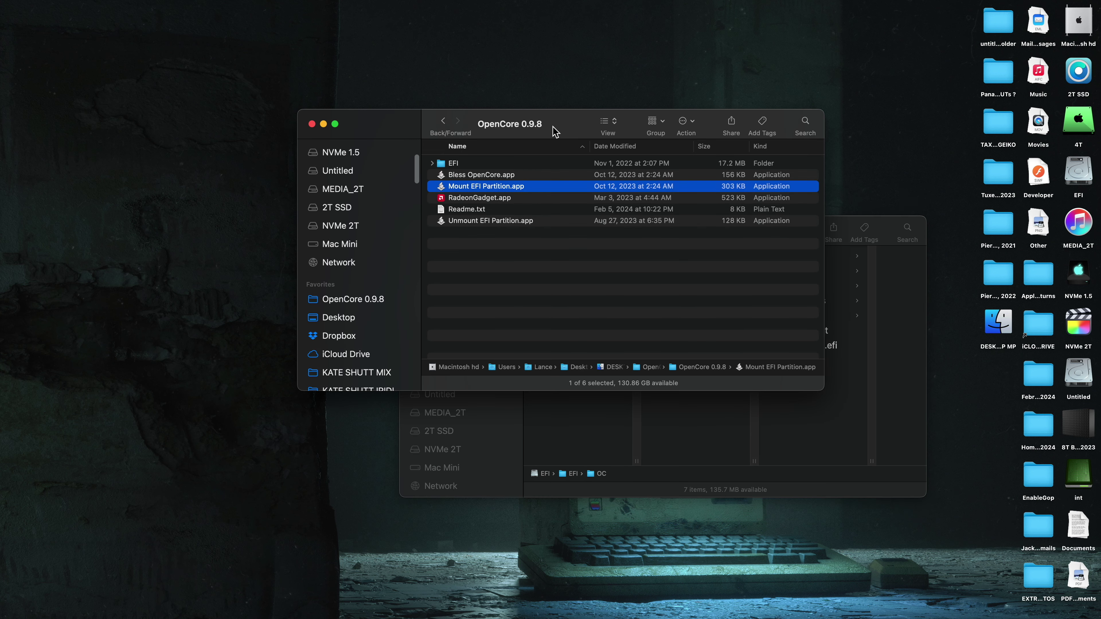
pyautogui.click(467, 168)
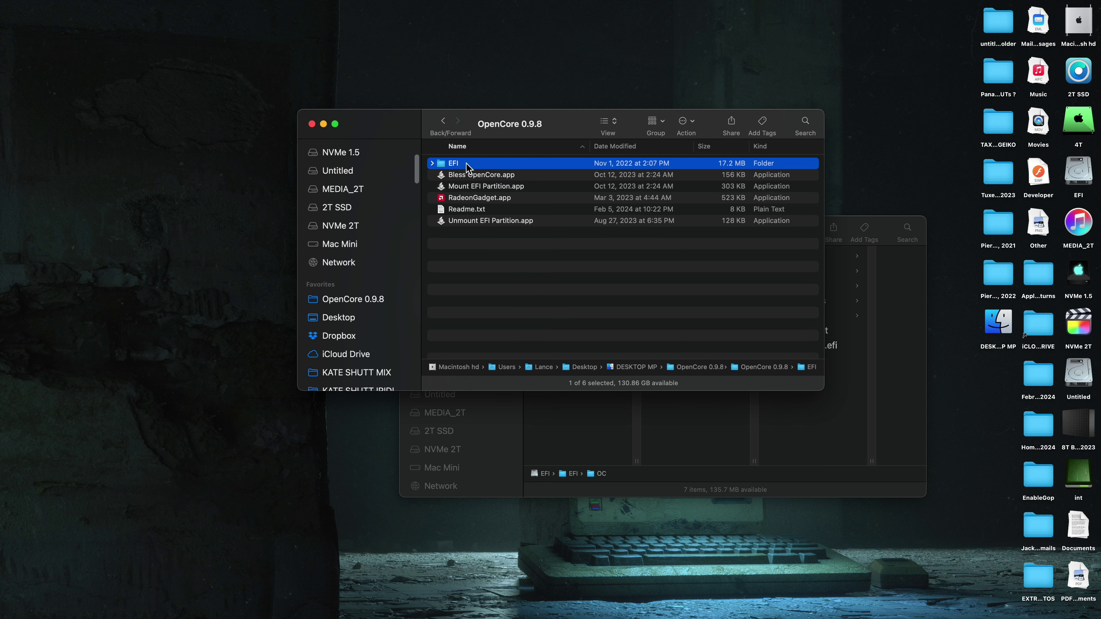
pyautogui.press('super+bracketright')
pyautogui.moveTo(543, 133); pyautogui.dragTo(368, 113)
pyautogui.click(736, 227)
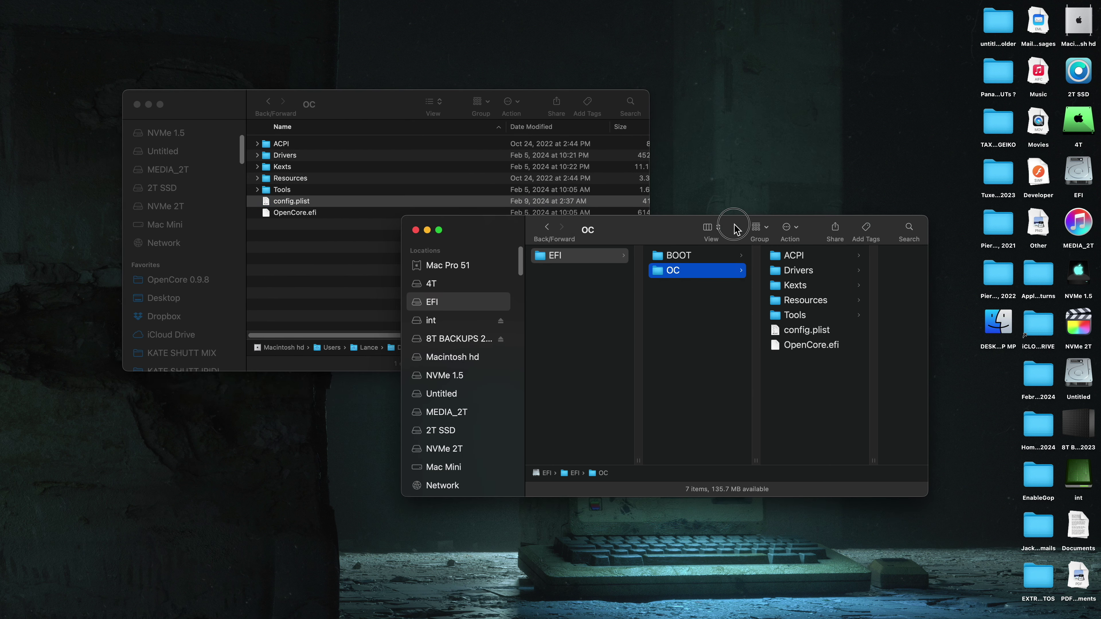
pyautogui.moveTo(736, 227); pyautogui.dragTo(685, 246)
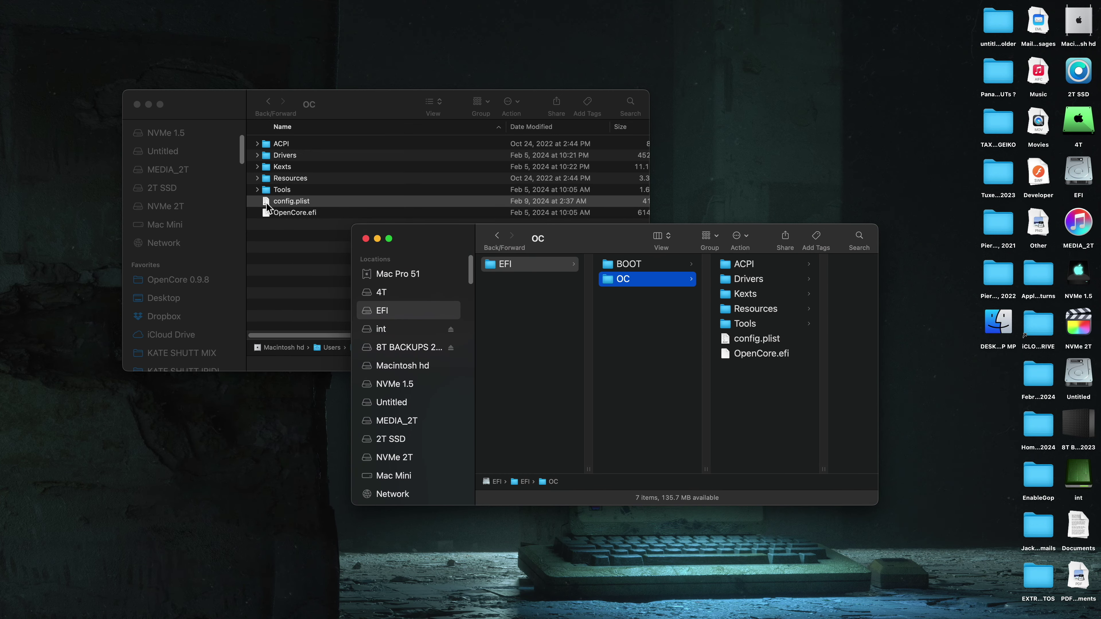
# Copy the original config.plist into the partition's OC folder, replacing the edited one, and close the window
pyautogui.moveTo(268, 207); pyautogui.dragTo(774, 404)
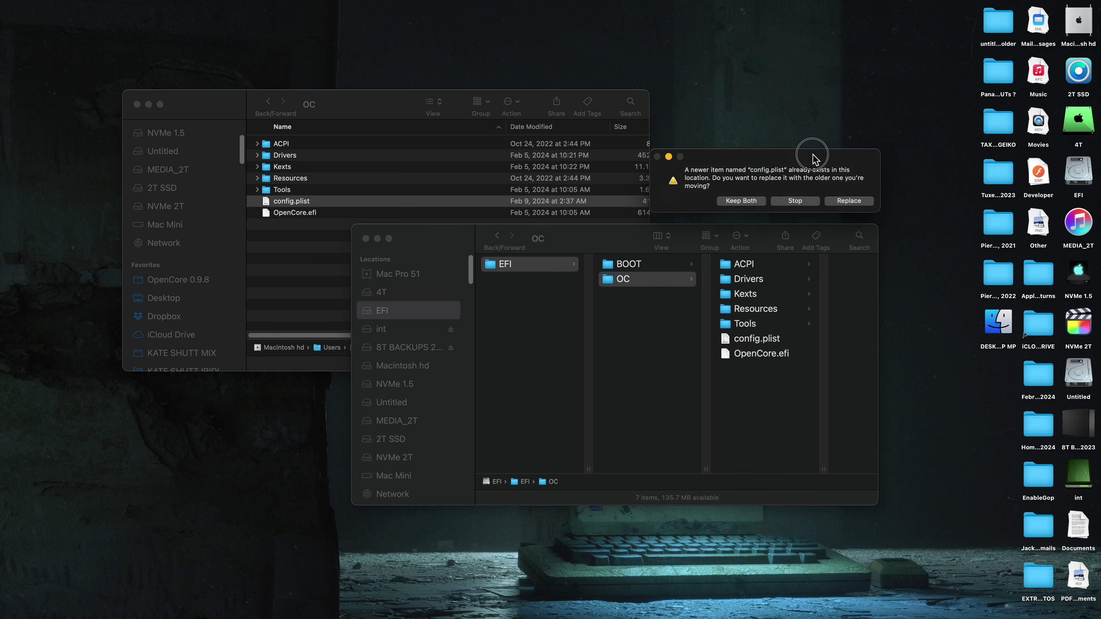
pyautogui.click(828, 196)
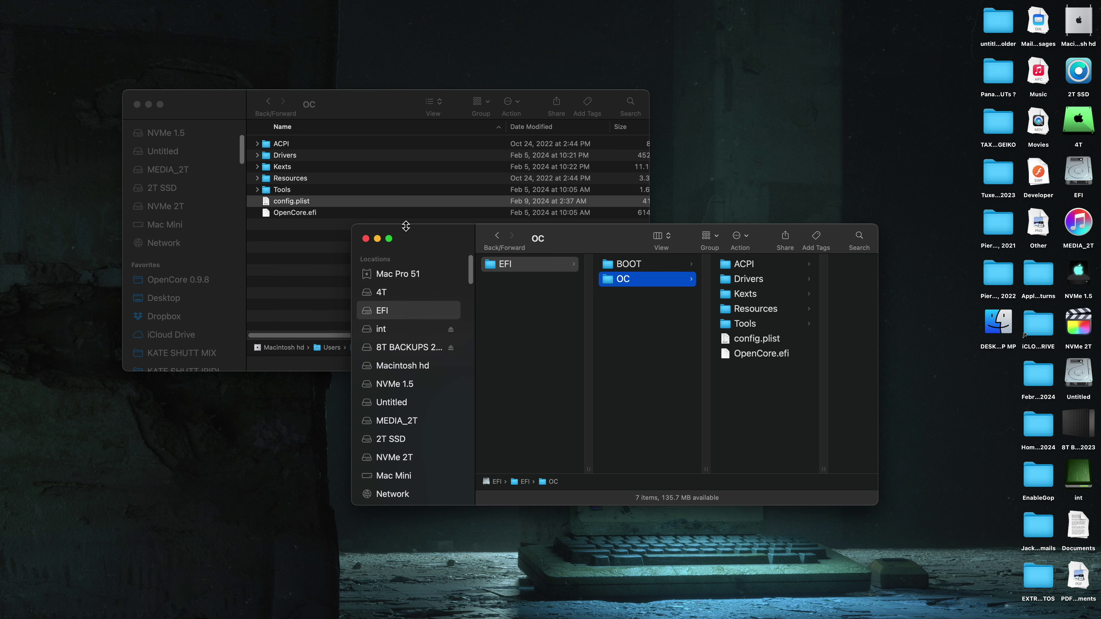
pyautogui.click(364, 239)
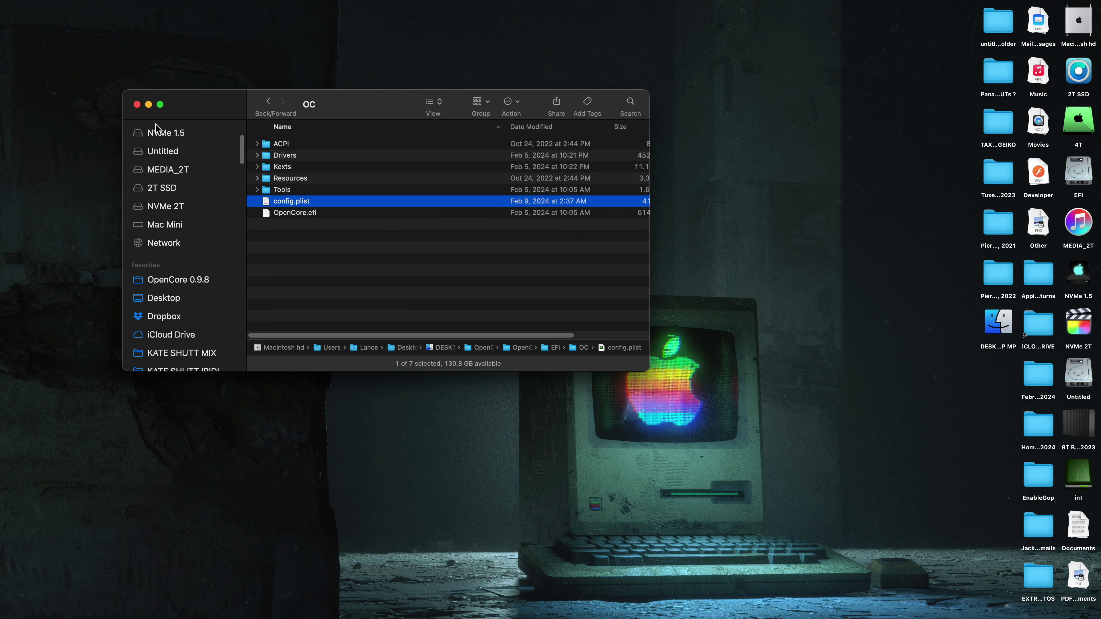
pyautogui.click(136, 105)
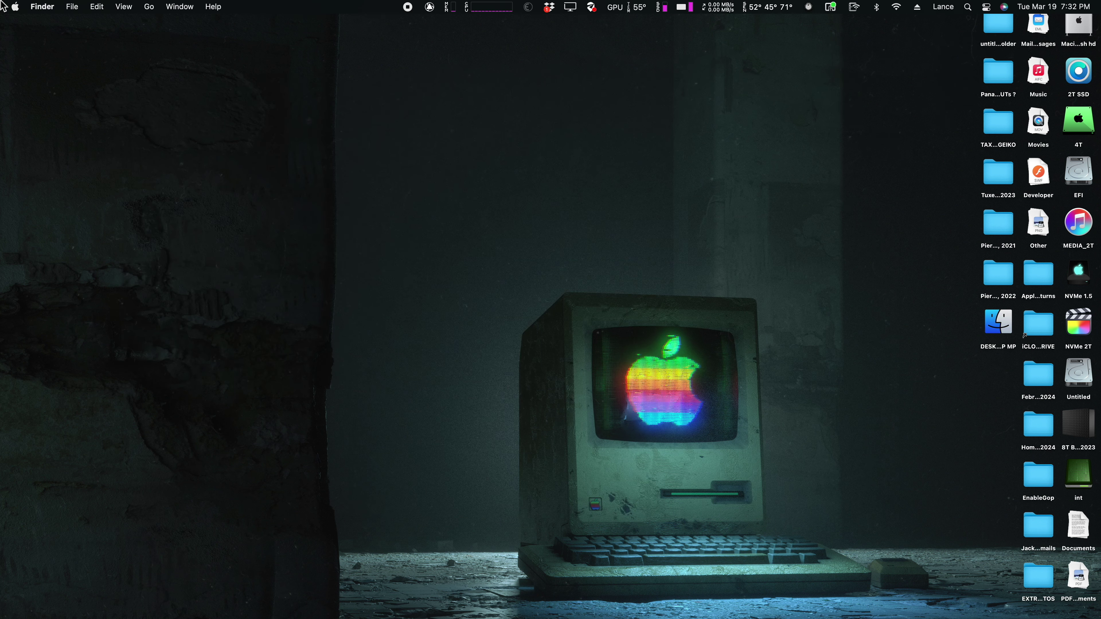
pyautogui.click(16, 6)
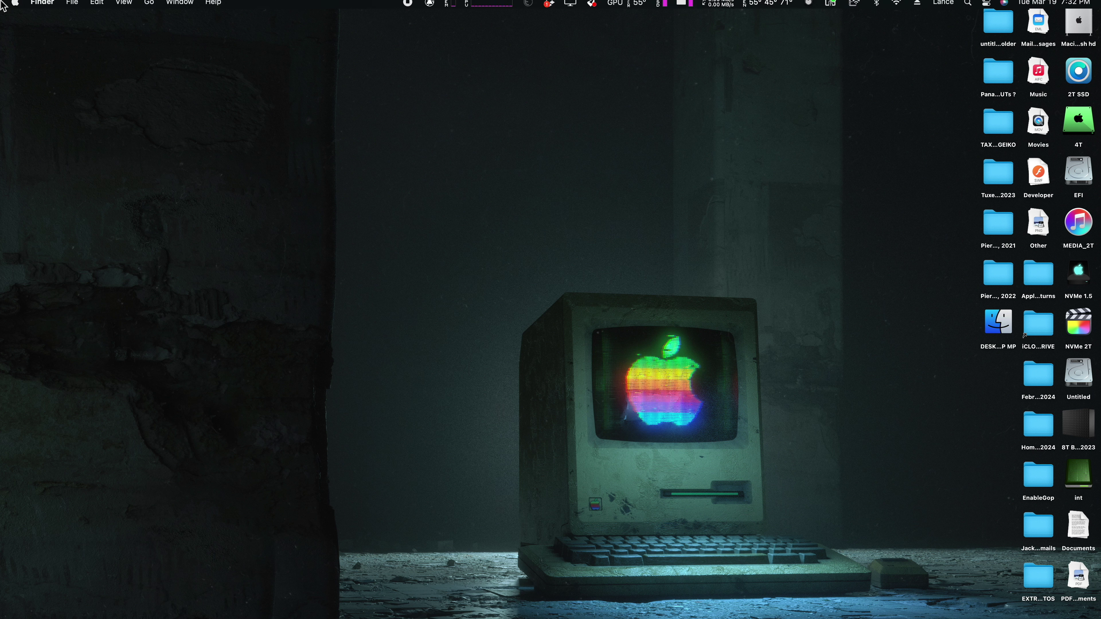